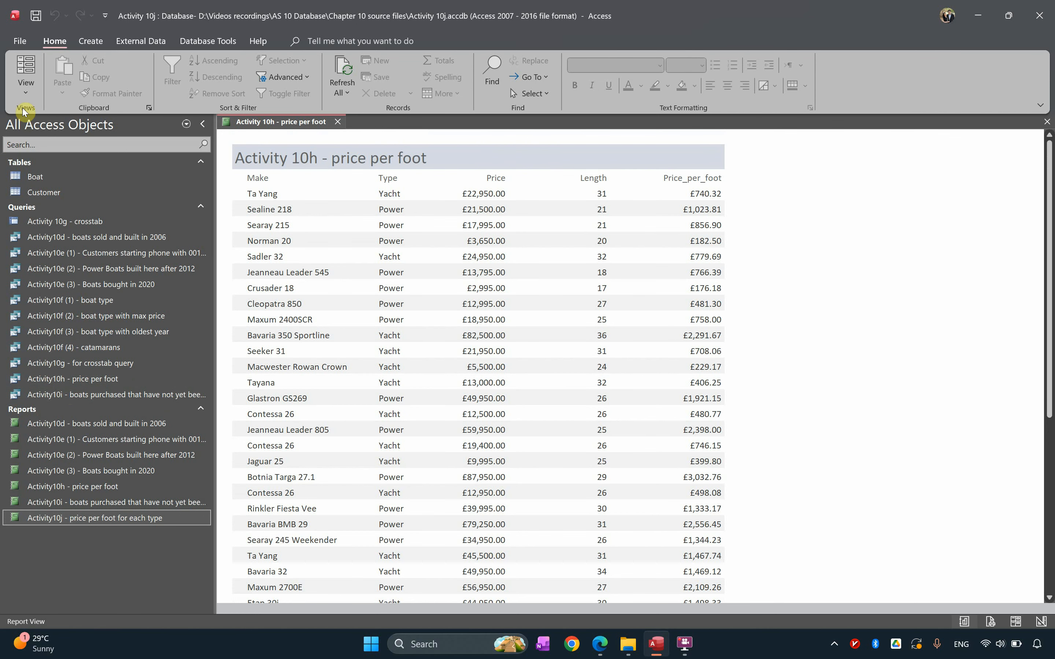
Step: Switch the Activity10j - price per foot for each type report to Design View
left_click(26, 87)
left_click(64, 194)
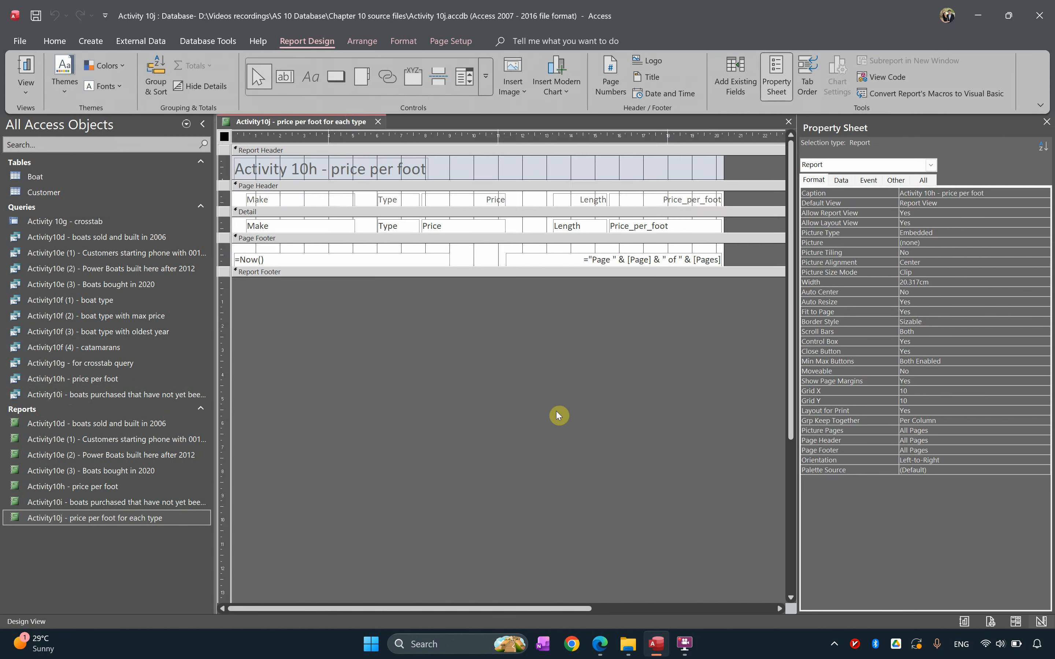
Step: Switch to the textbook PDF in Edge and read where the Activity 10j summaries belong and the first required average
key("alt+Tab")
left_click(793, 318)
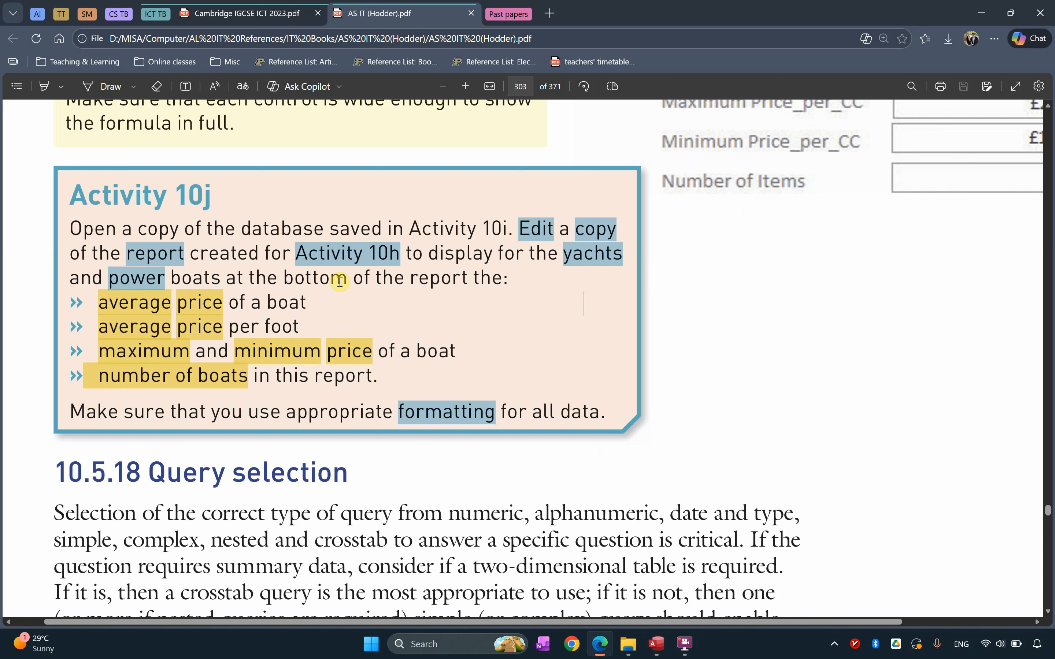
left_click_drag(287, 278, 490, 279)
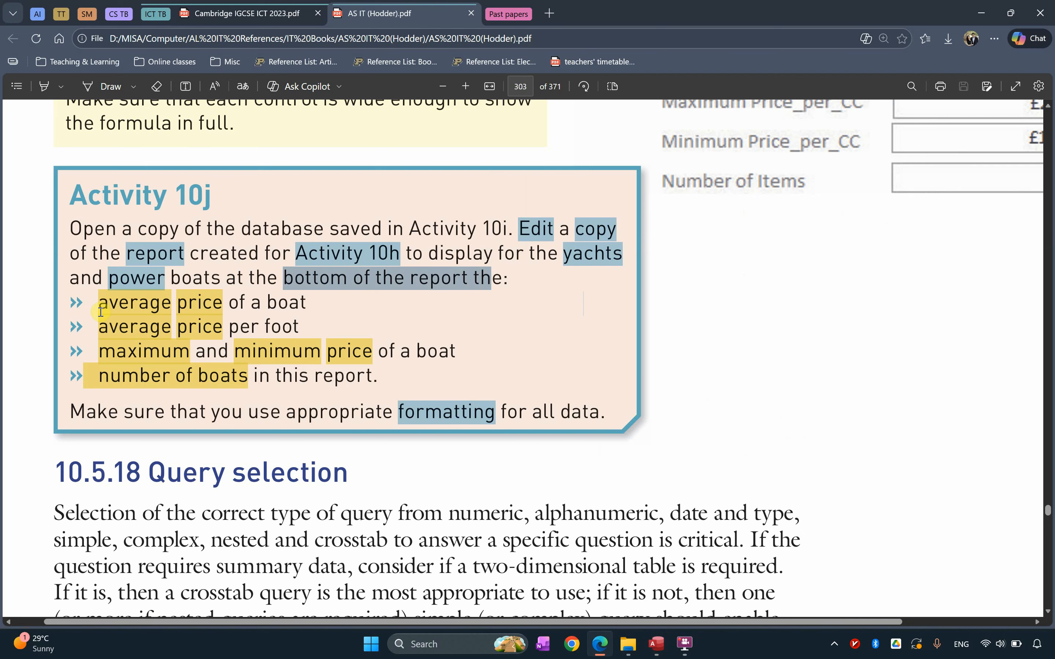
left_click_drag(101, 304, 307, 304)
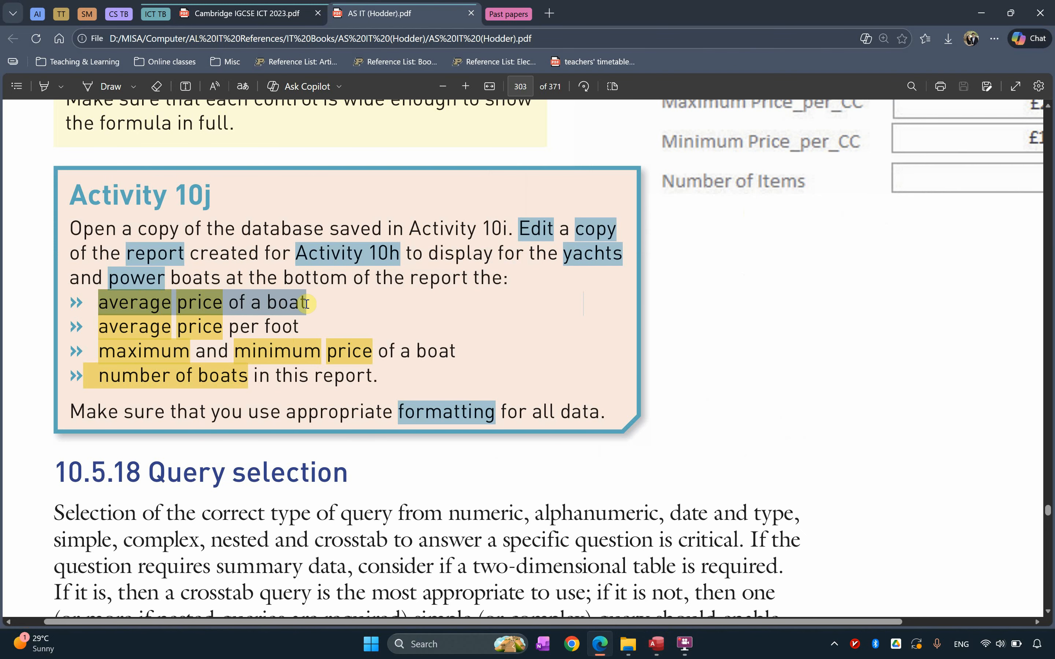
Step: Return to the Access report and examine the Make, Type, Price, Length and Price_per_foot labels in the page header
key("alt+Tab")
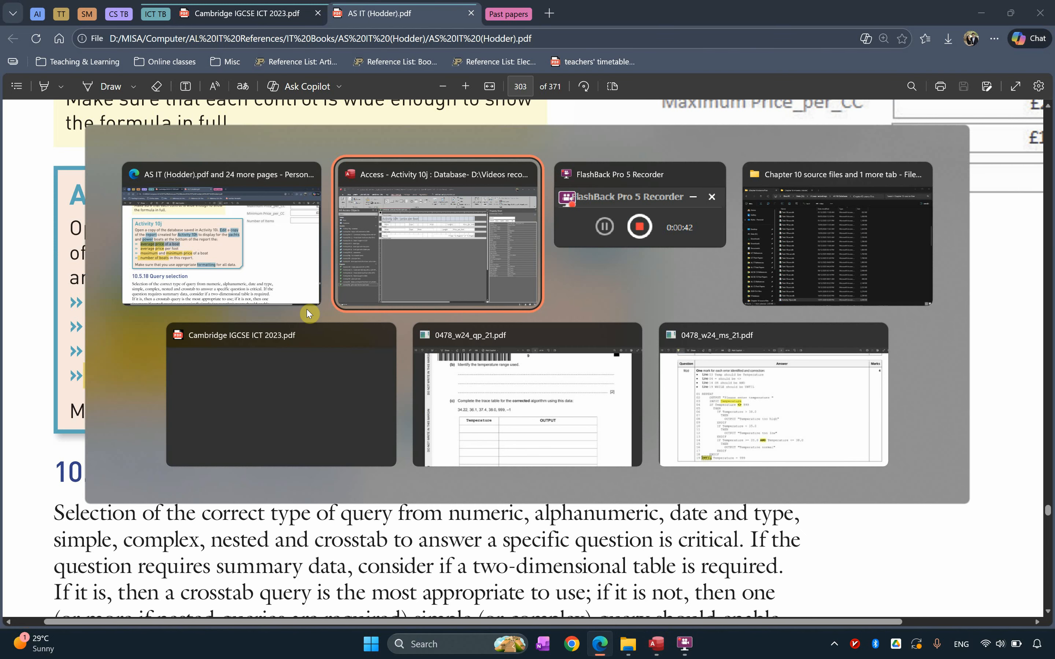
left_click(389, 299)
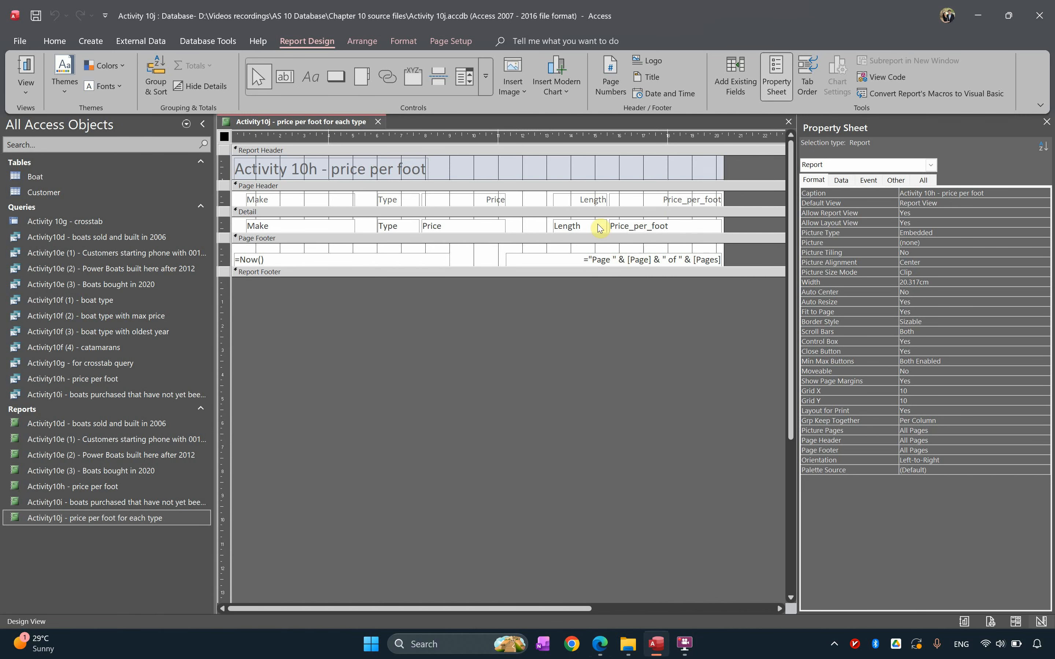
left_click(279, 199)
left_click(384, 199)
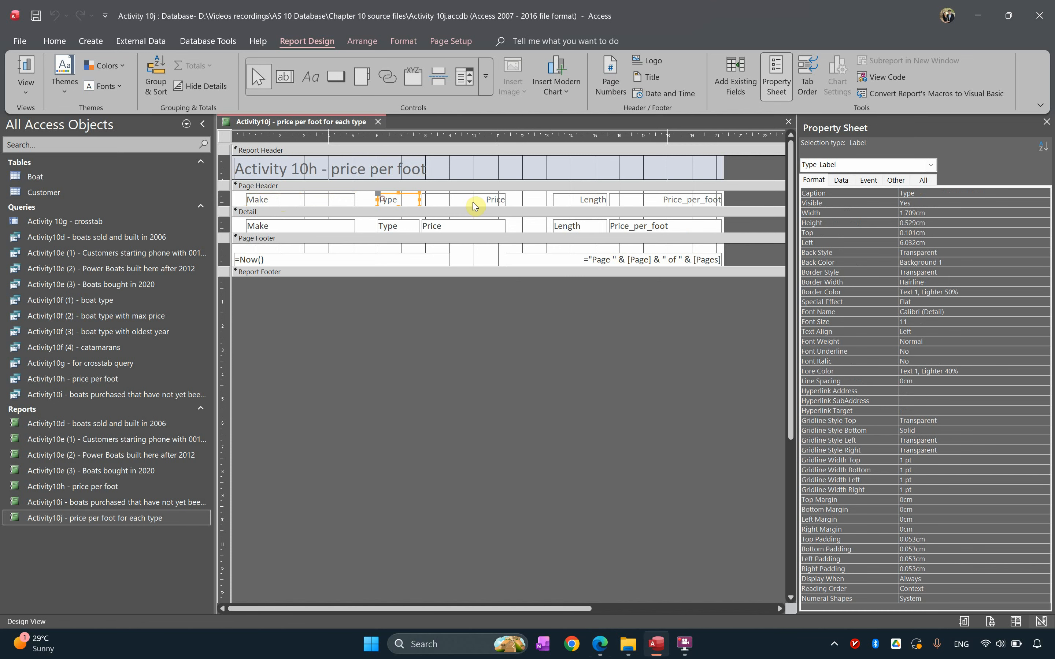
left_click(486, 201)
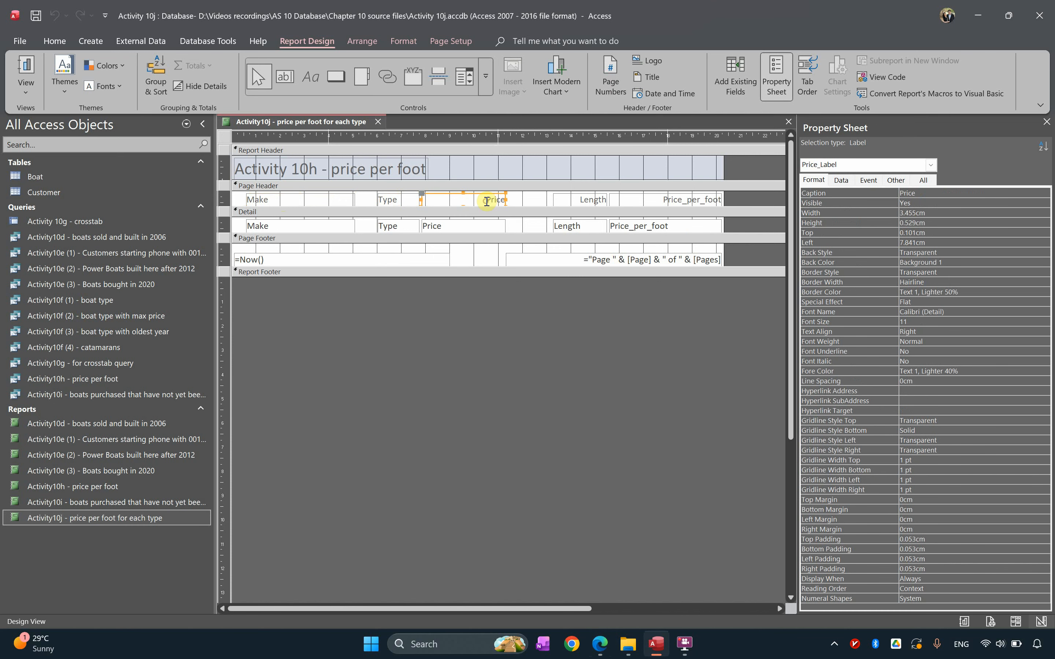
left_click(588, 202)
left_click(632, 204)
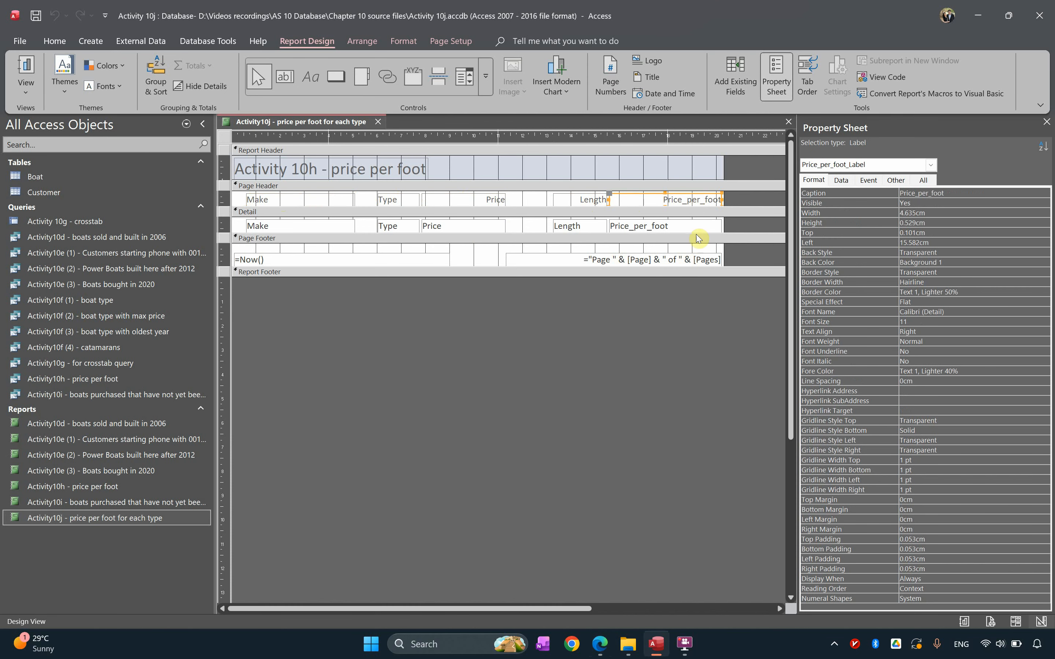
Step: Switch to the textbook PDF in Edge, read the full Activity 10j list of required calculations, and return to Access
key("alt+Tab")
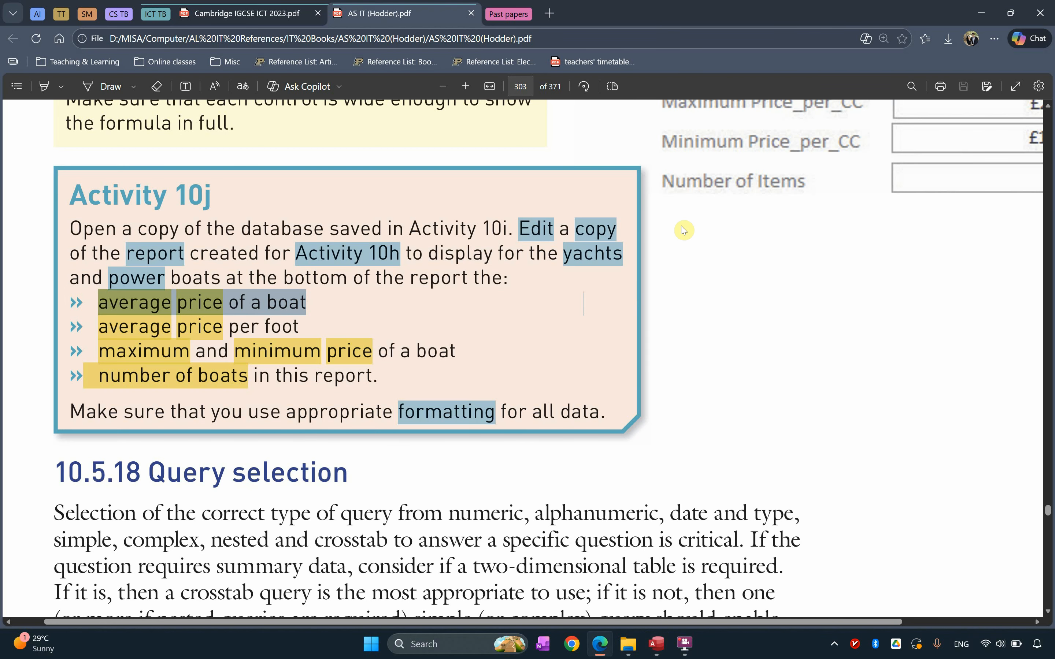
left_click(271, 302)
left_click_drag(102, 306, 306, 305)
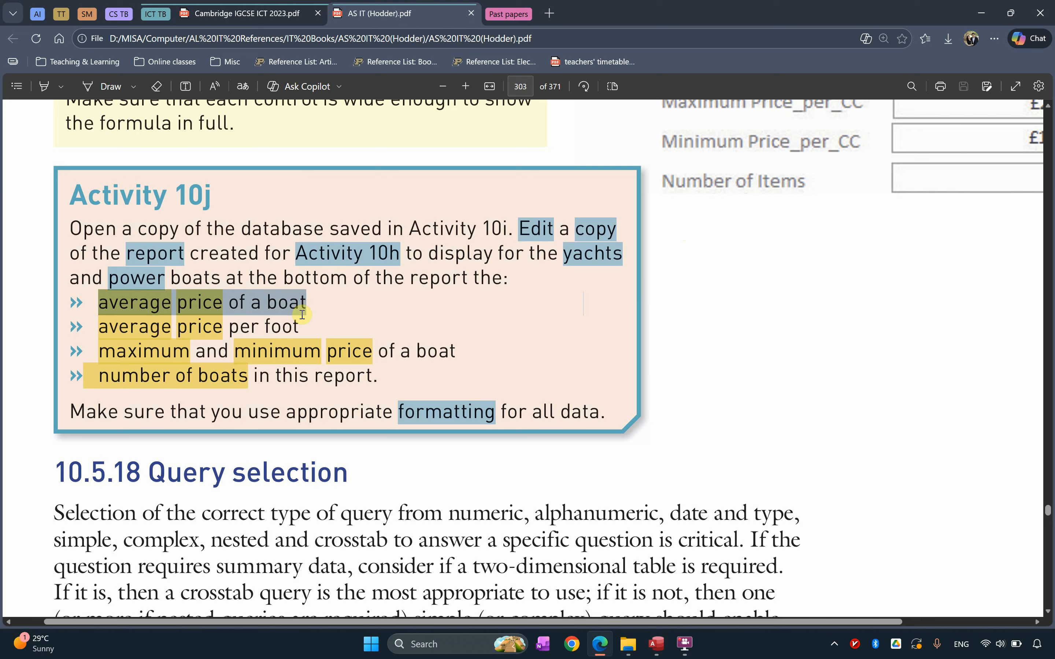
left_click_drag(103, 327, 300, 337)
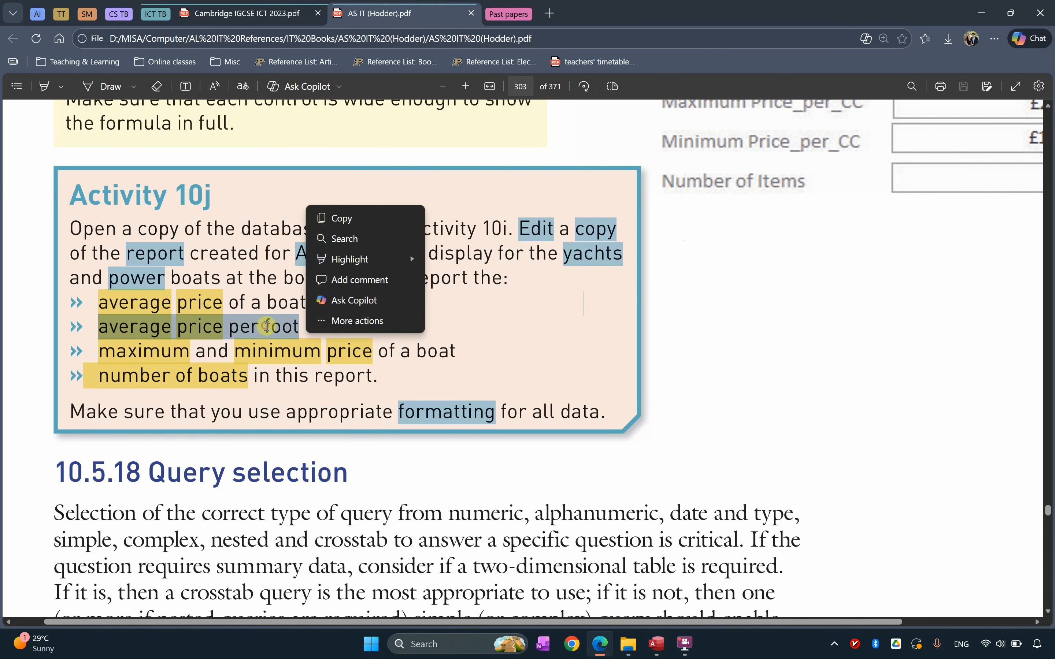
left_click(92, 382)
left_click(130, 353)
left_click(312, 353)
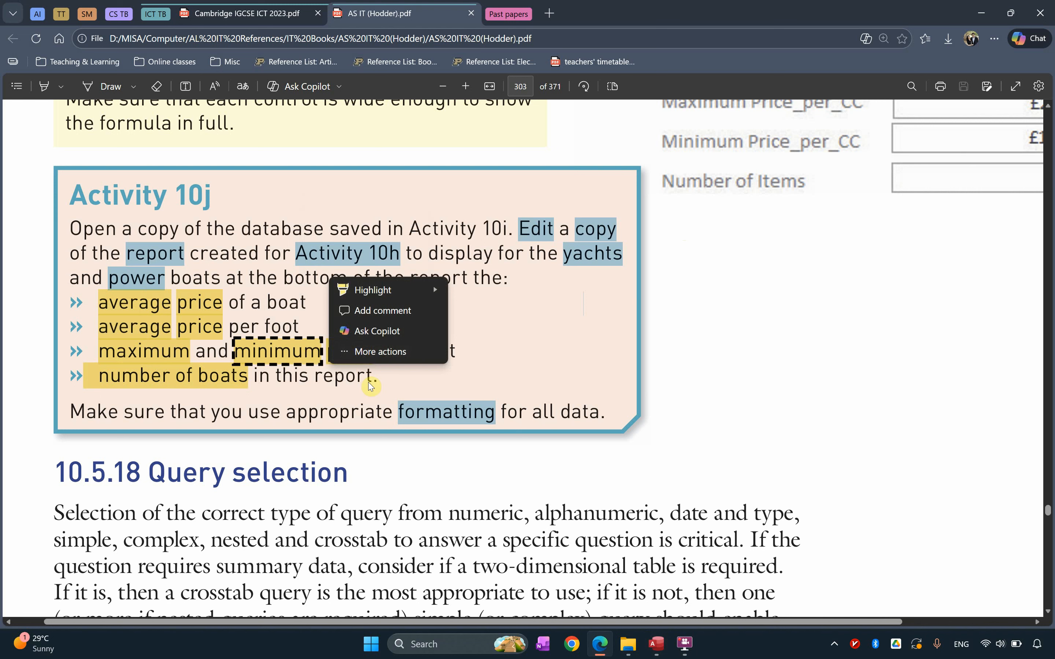
left_click(368, 383)
left_click_drag(399, 352, 440, 352)
left_click(164, 374)
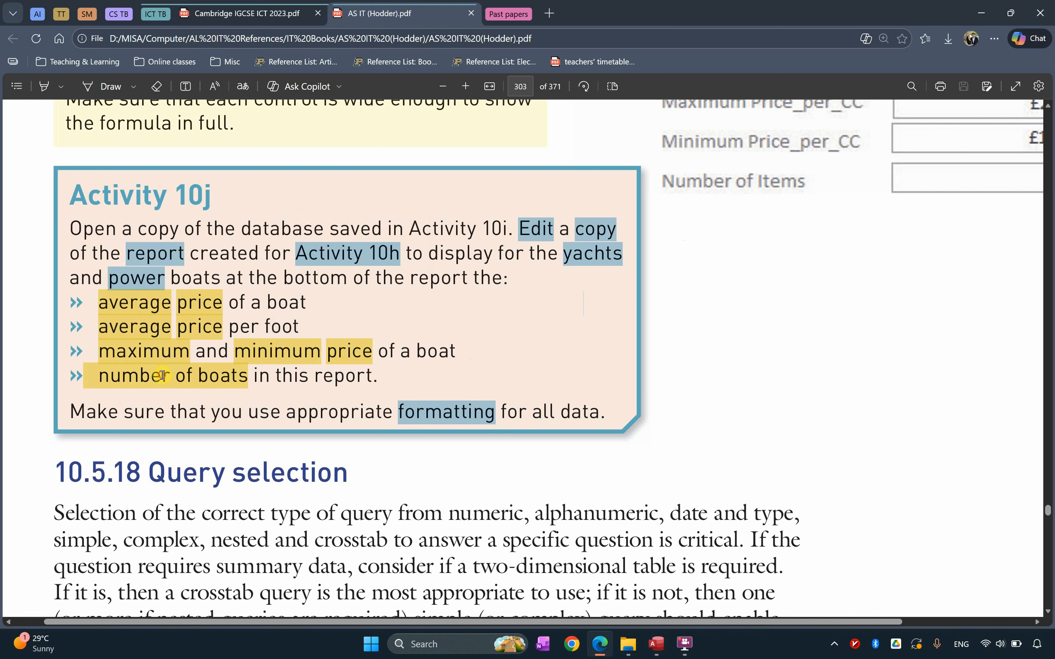
left_click(294, 400)
left_click(988, 14)
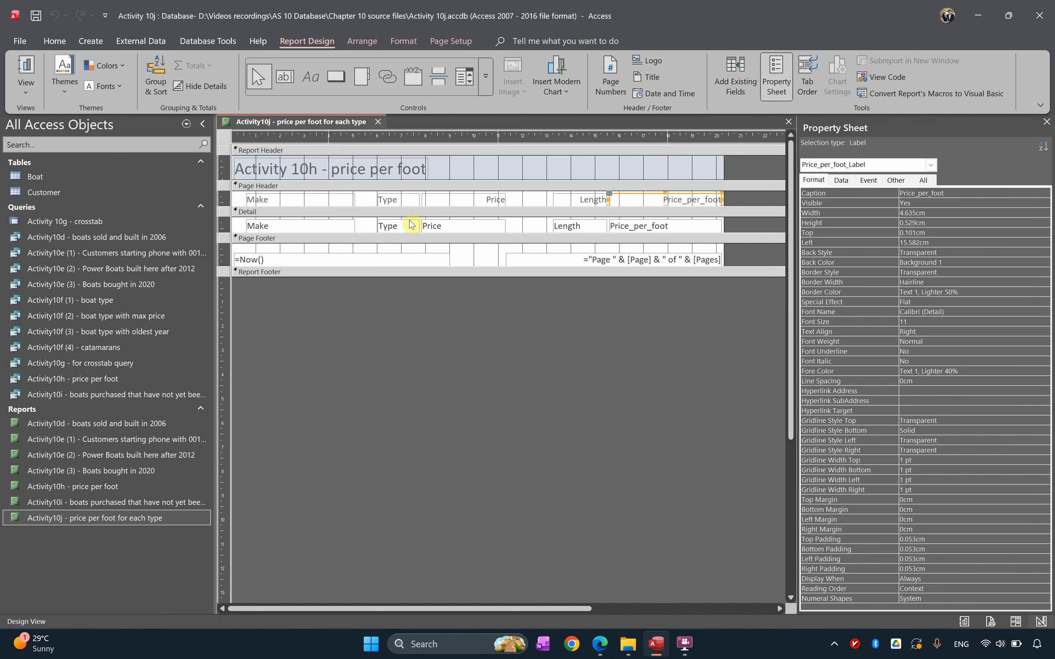
Step: Expand the empty Report Footer section to about 1.4 cm high
left_click(653, 228)
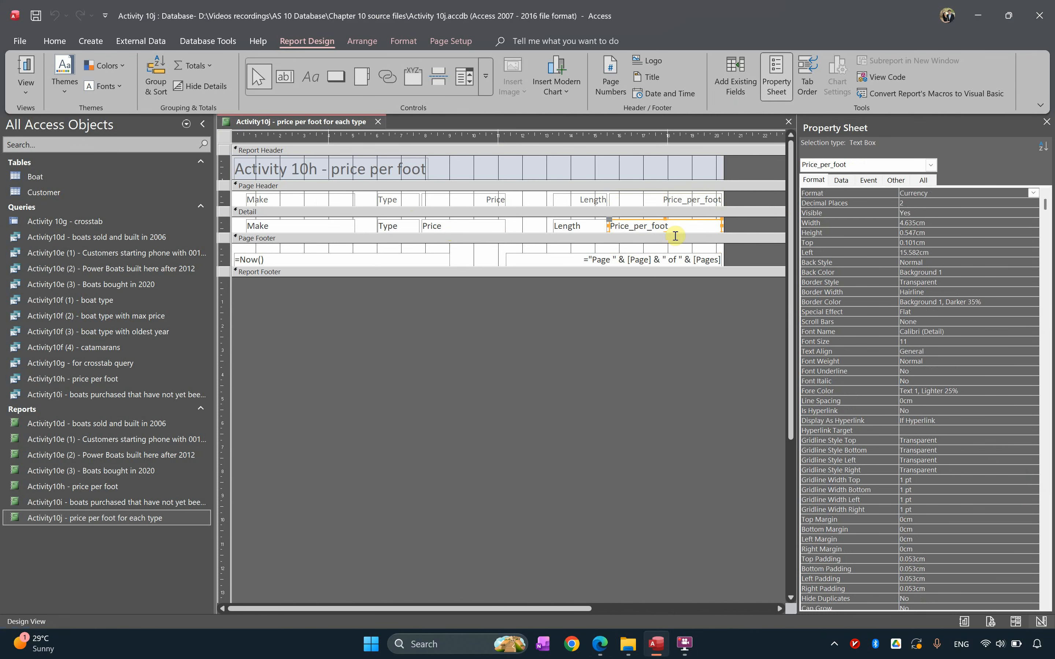
right_click(655, 226)
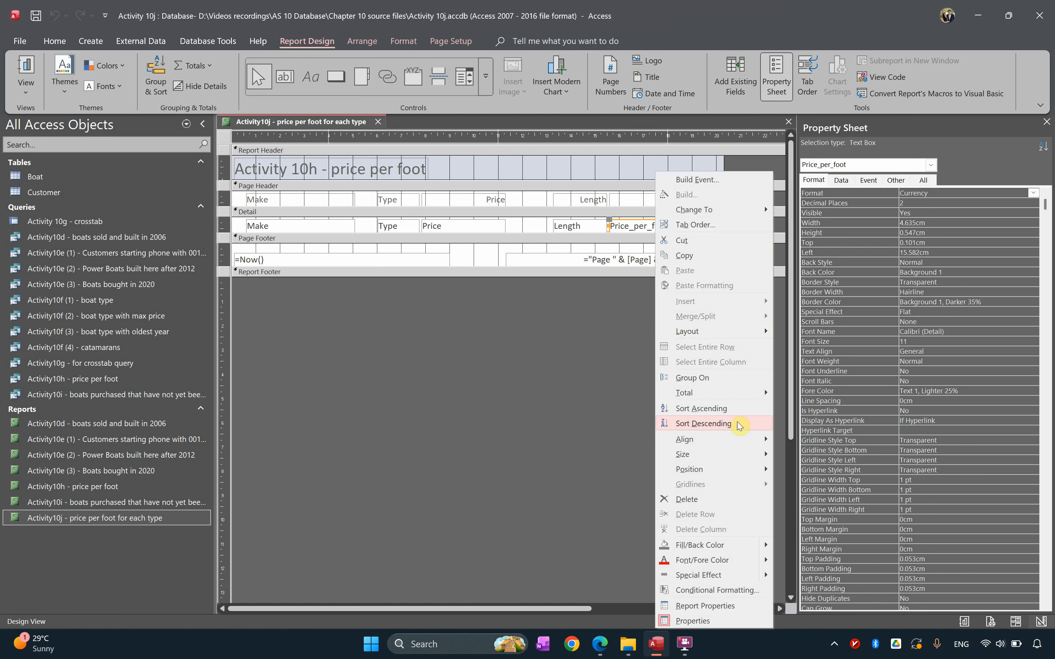
left_click(566, 275)
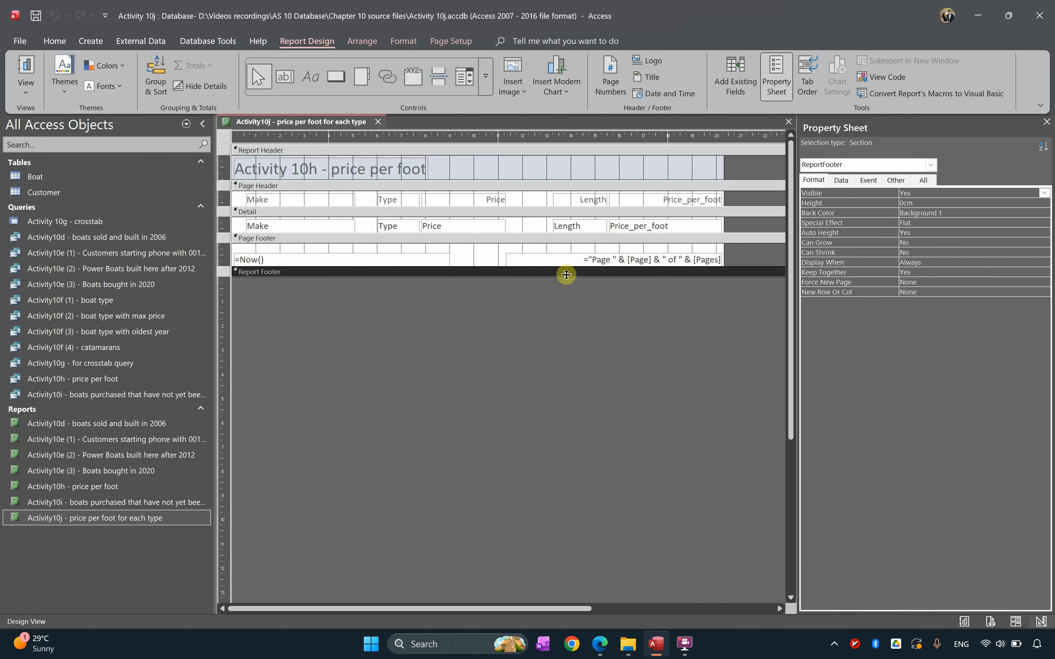
left_click_drag(568, 277, 572, 311)
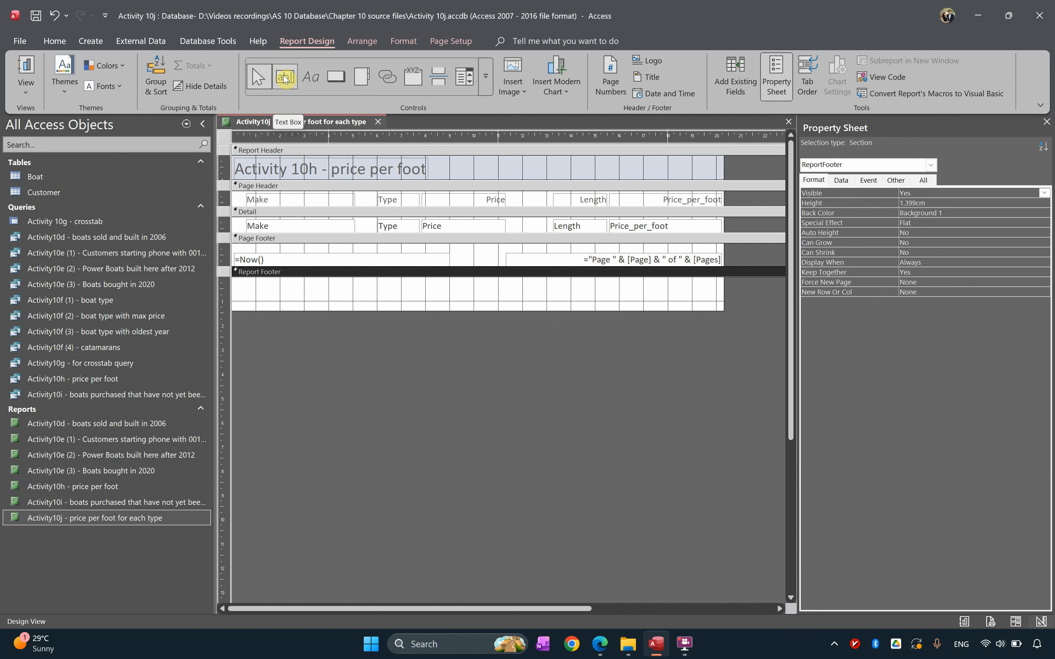
Step: Draw a text box about 4.3 cm wide in the Report Footer beneath the Price_per_foot field
left_click(22, 89)
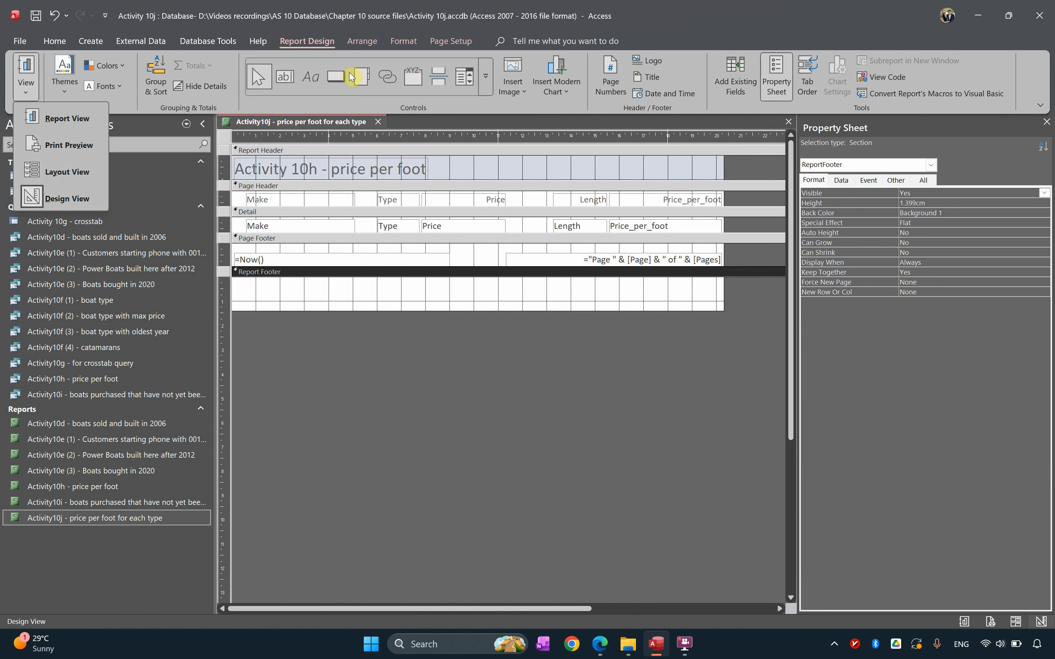
left_click(485, 81)
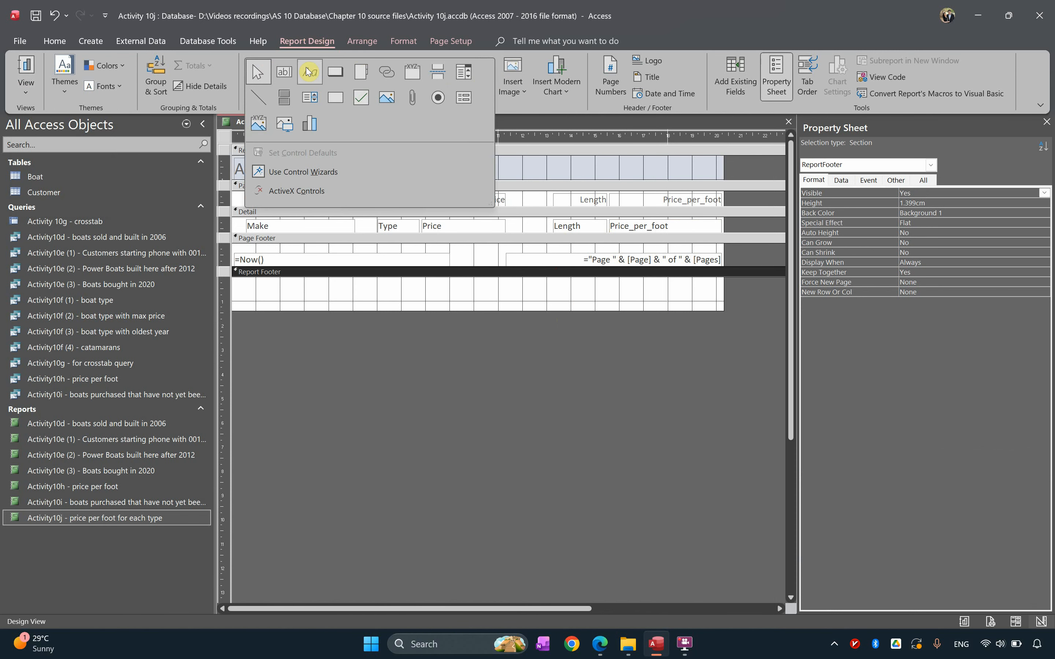
left_click(282, 74)
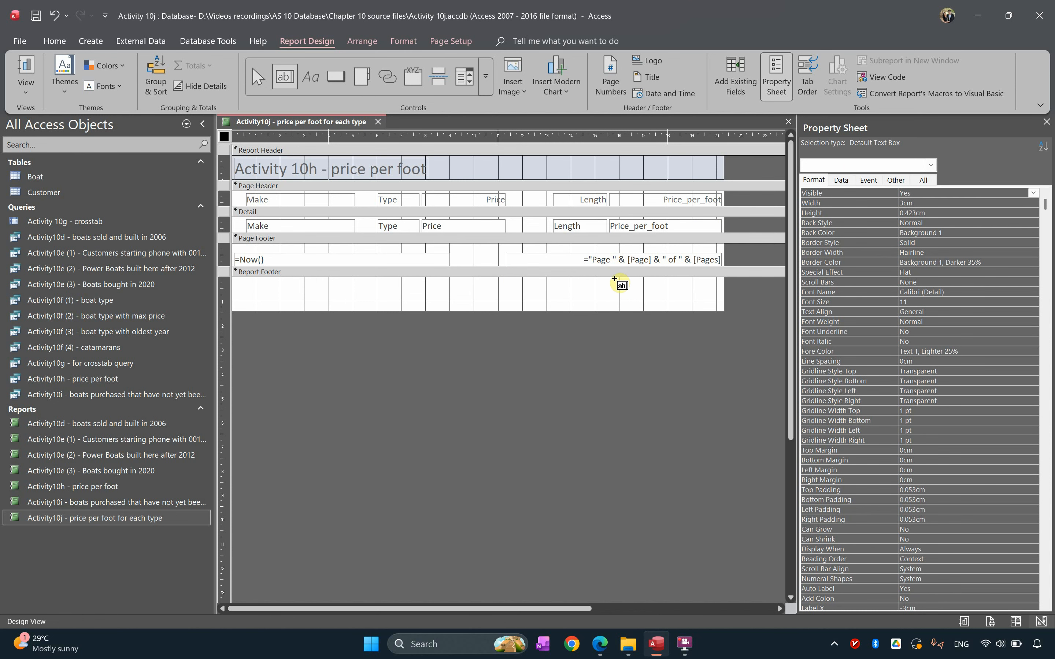
left_click_drag(614, 285, 718, 299)
Step: Change the caption of the new footer text box's label to "Average price per foot"
left_click(552, 291)
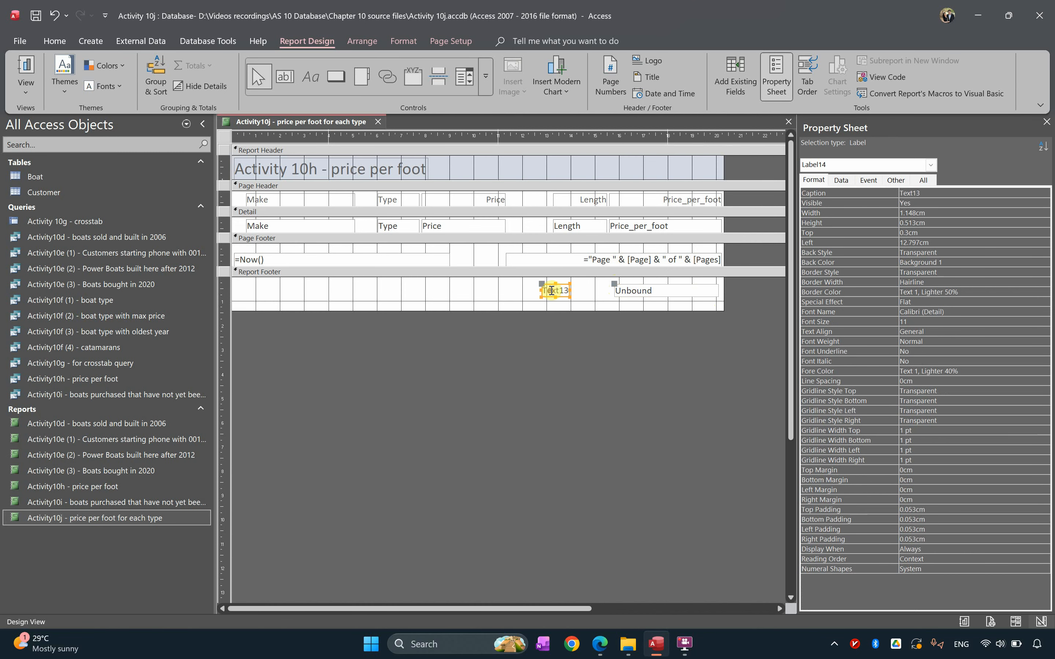
double_click(551, 291)
type("AV")
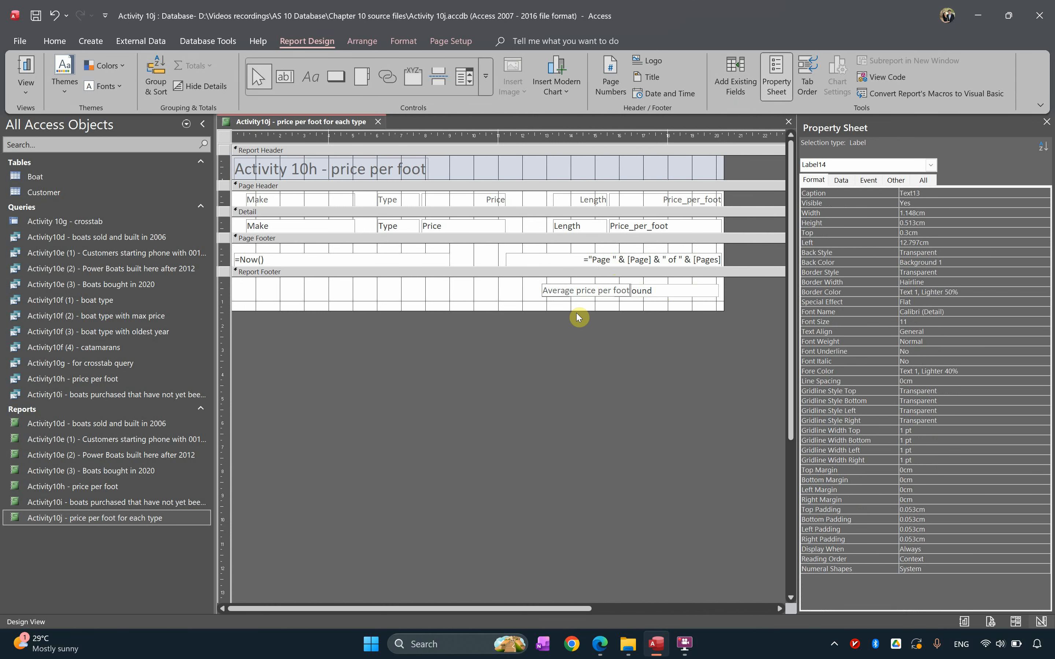
left_click(721, 435)
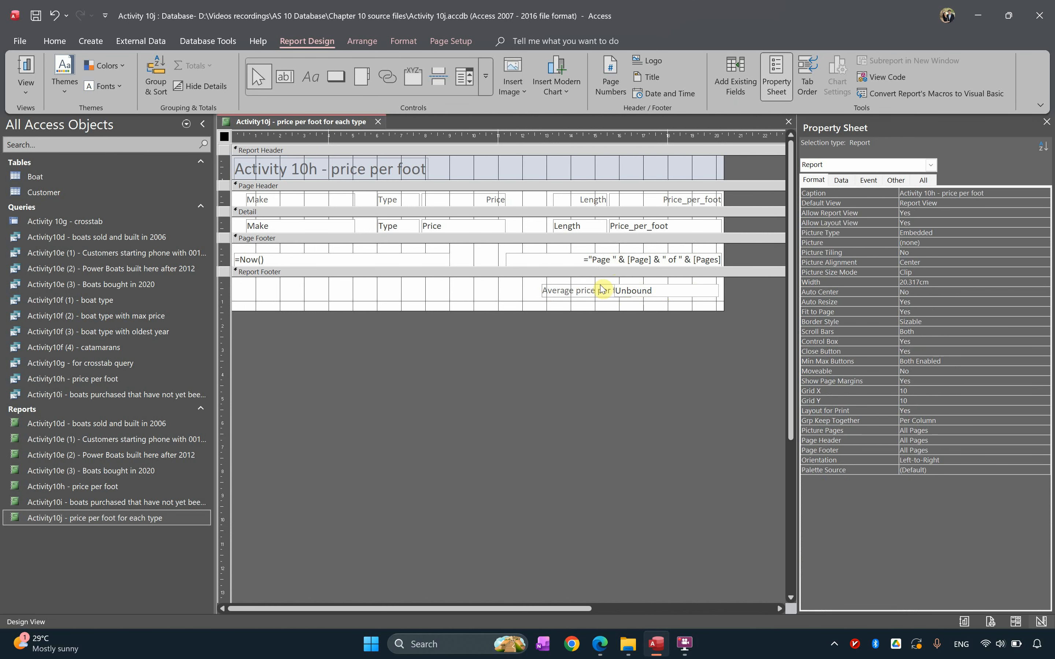
Step: Enter the formula =Avg([Price_per_foot]) in the unbound footer text box
left_click(628, 291)
left_click(649, 288)
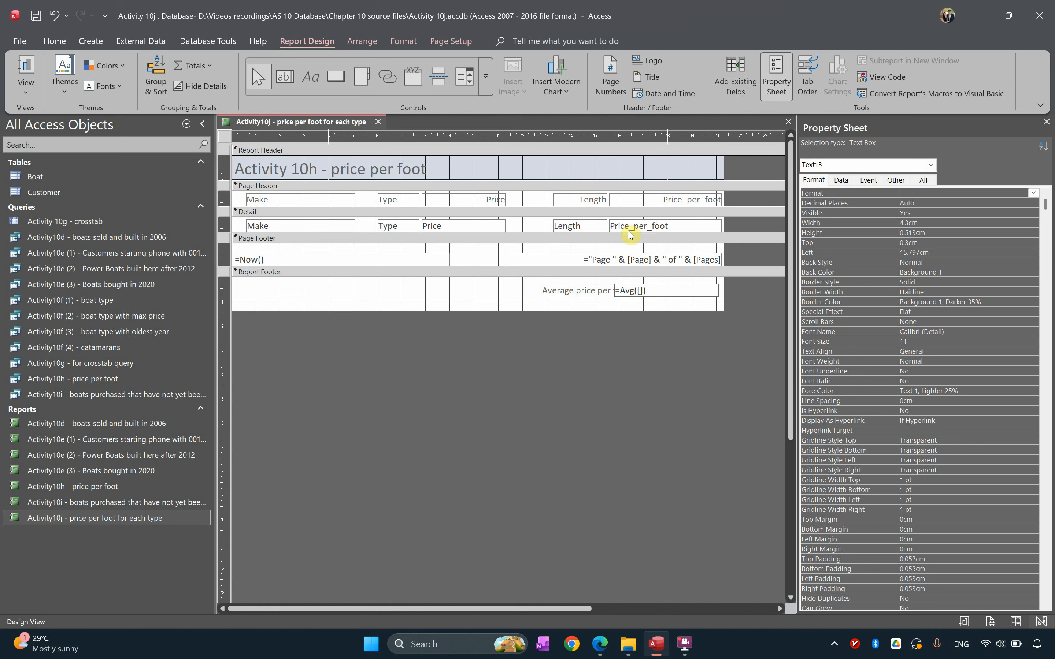
left_click(634, 350)
Step: Check the footer average at the end of the report in Report View and switch the report to Layout View
left_click(20, 66)
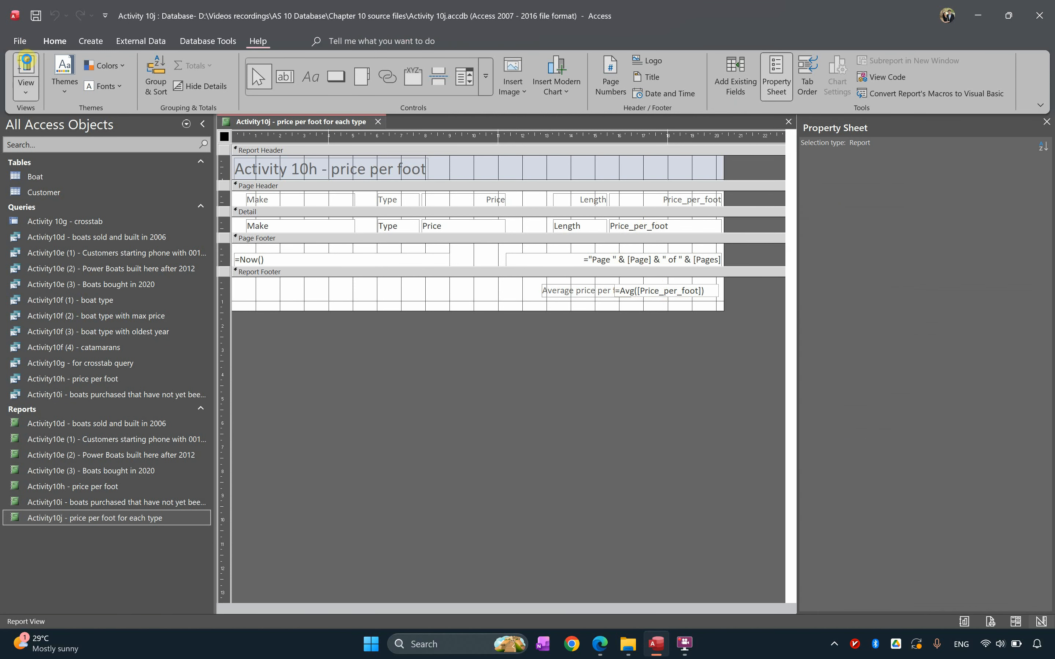
scroll(759, 515, "down", 7)
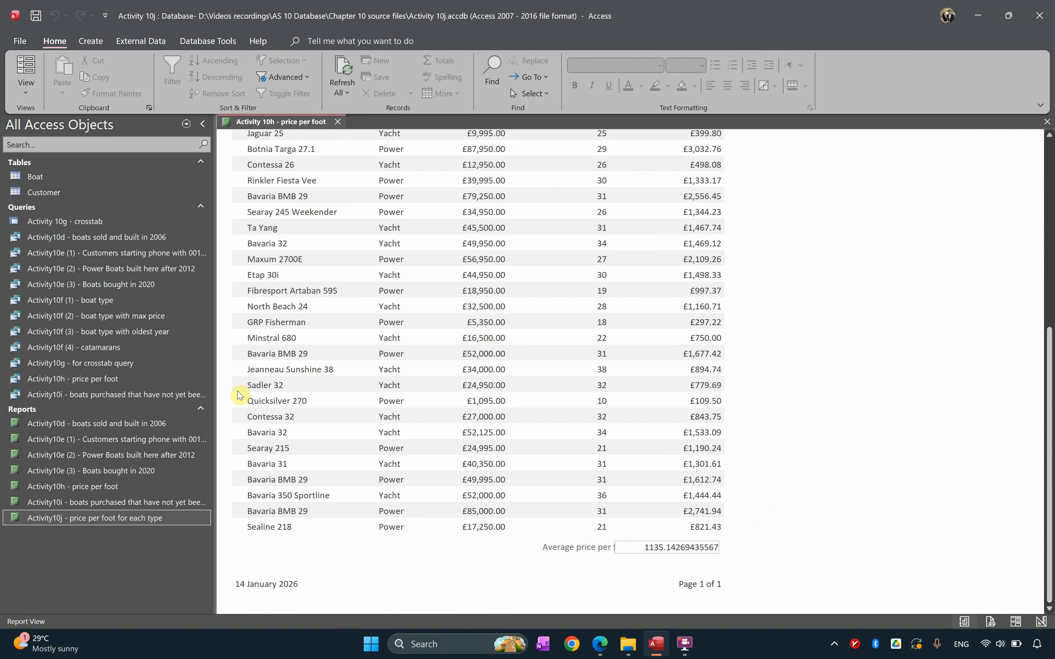
left_click(25, 85)
left_click(44, 169)
left_click(54, 40)
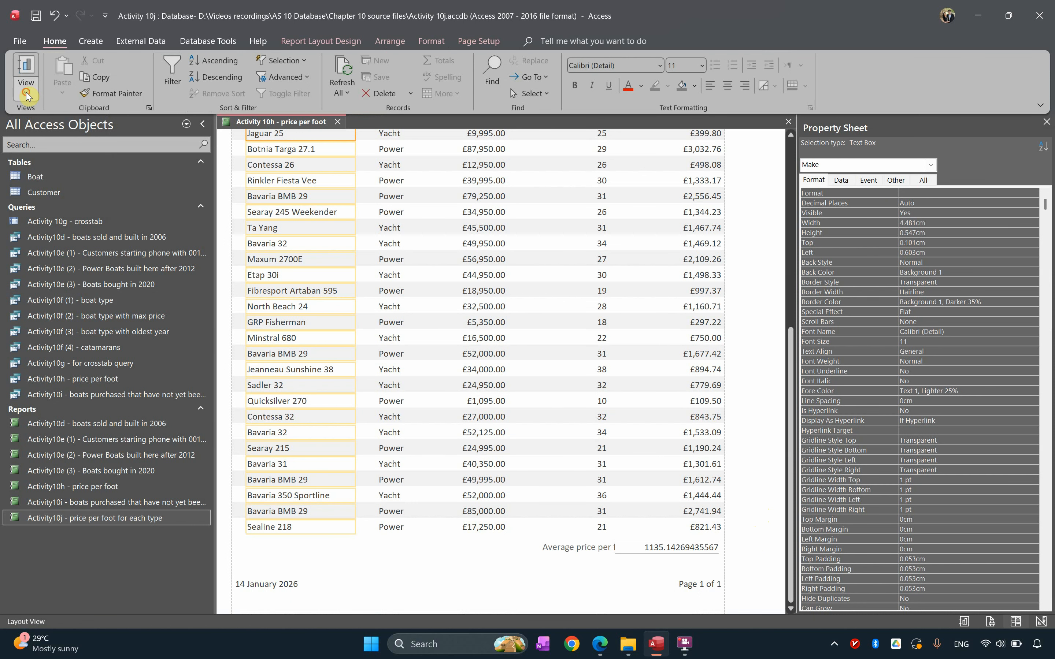
left_click(26, 87)
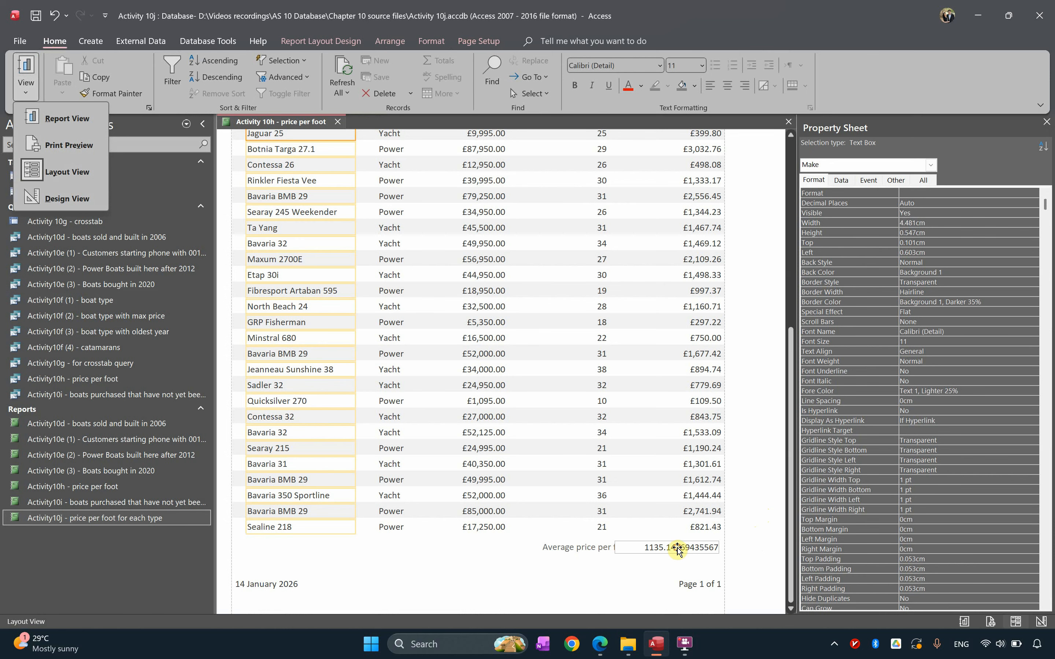
Step: Shift the average text box to line up with the Price_per_foot column and narrow it to about 3.18 cm, clearing its label
left_click(695, 551)
left_click(711, 551)
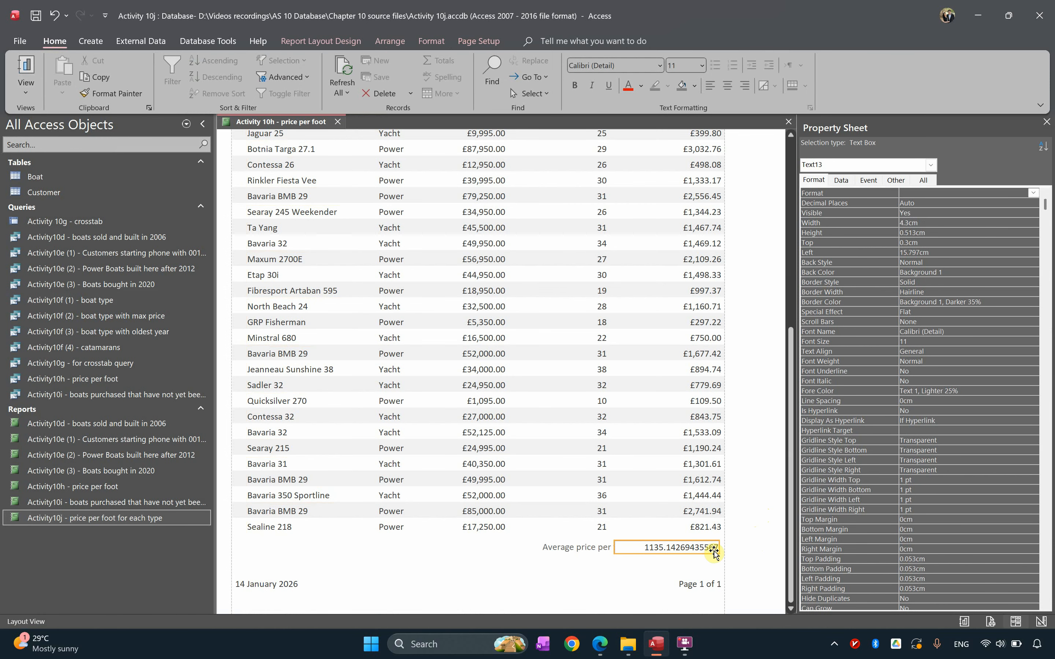
key("Right")
key("Right")
key("Right")
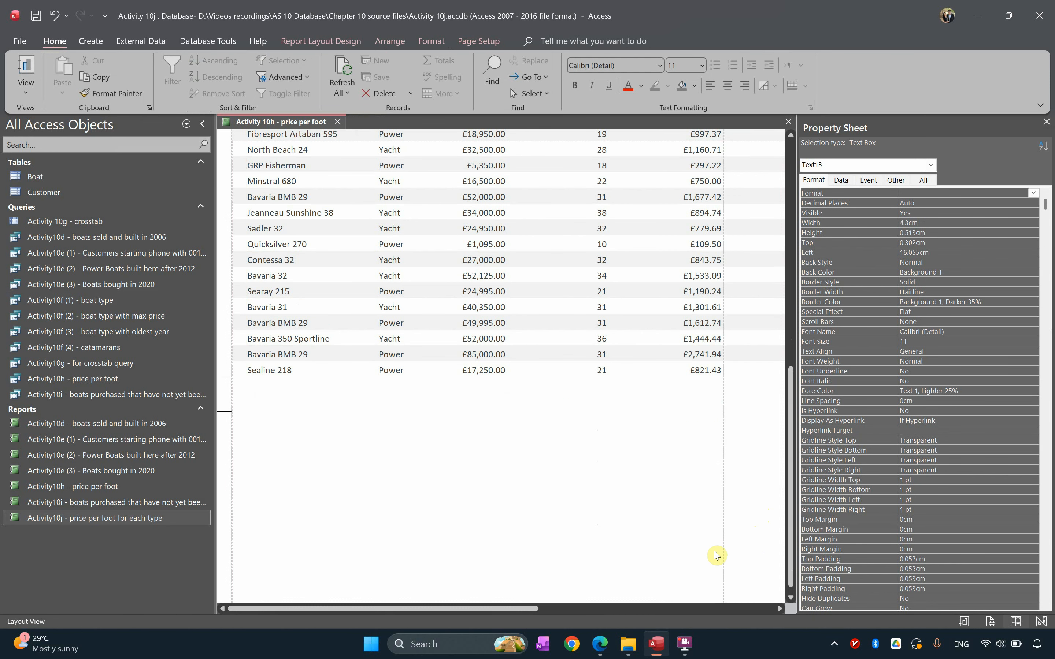
key("Left")
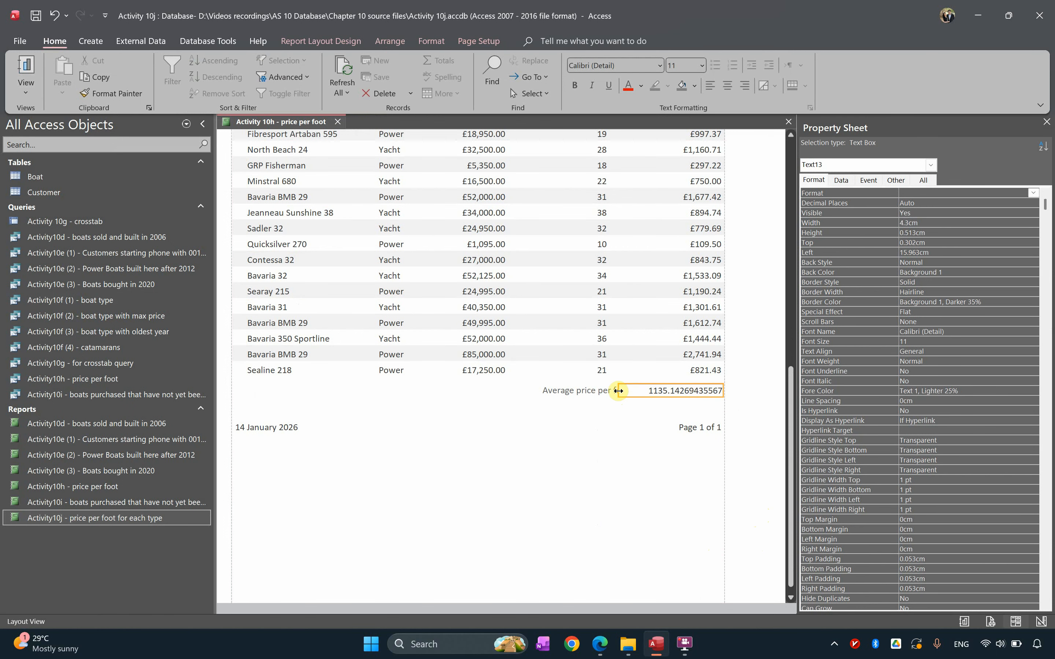
left_click_drag(618, 390, 645, 391)
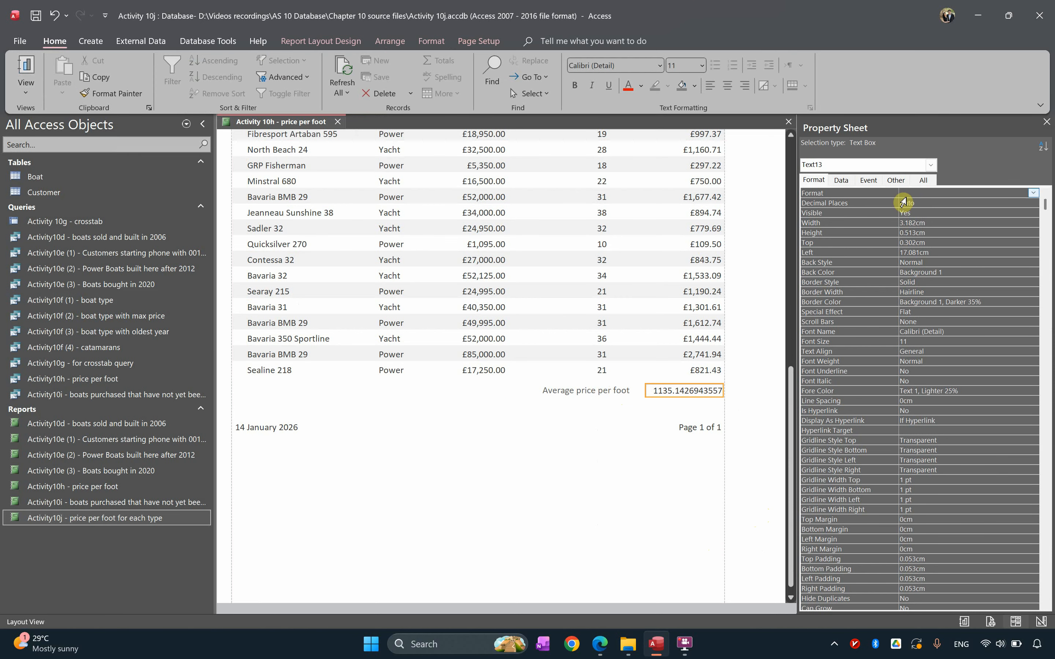
Step: Format the average price per foot text box in the report footer as Currency with 2 decimal places
right_click(686, 391)
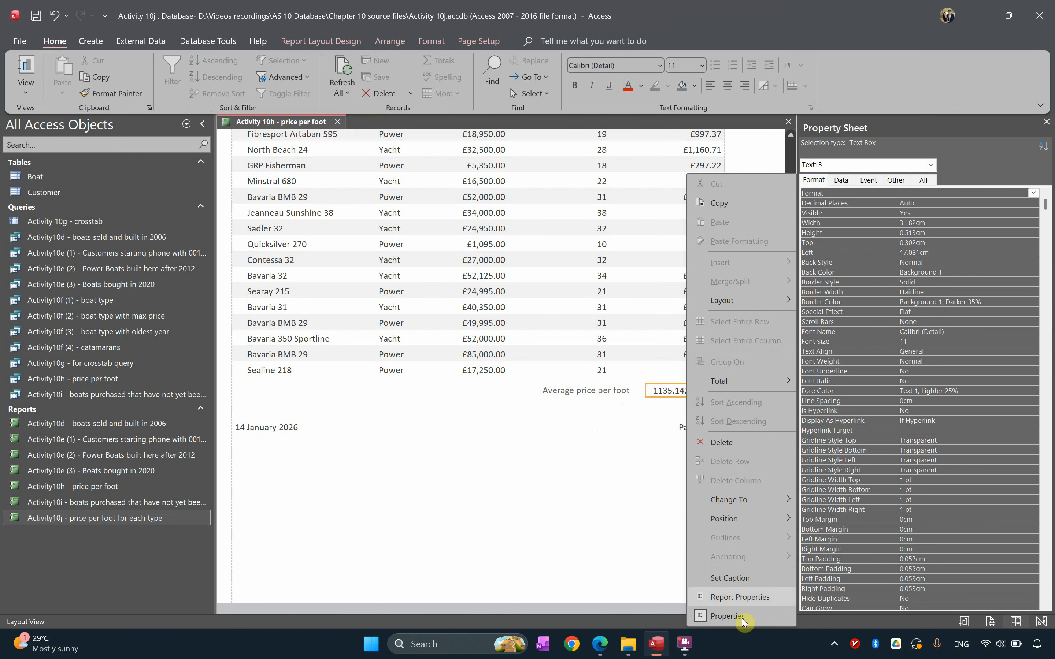
left_click(966, 169)
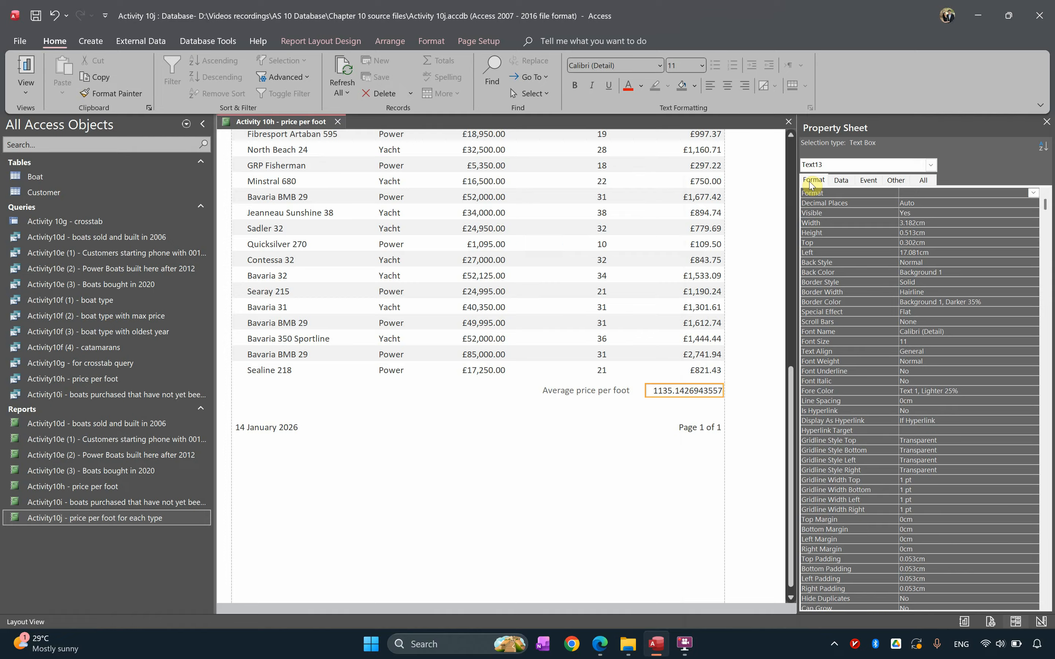
left_click(810, 184)
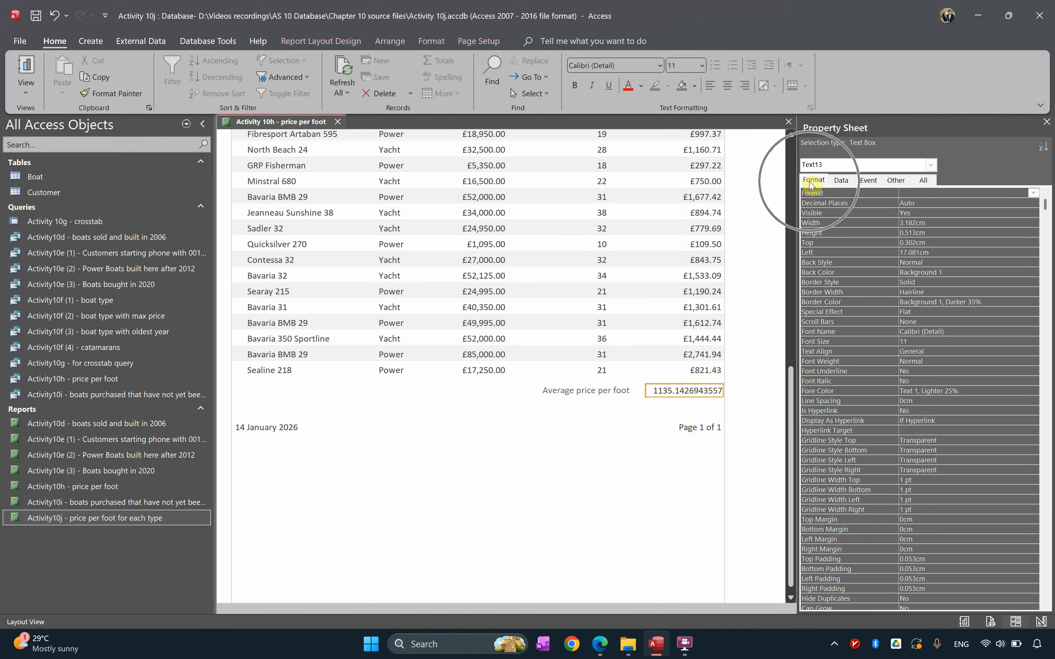
left_click(1033, 193)
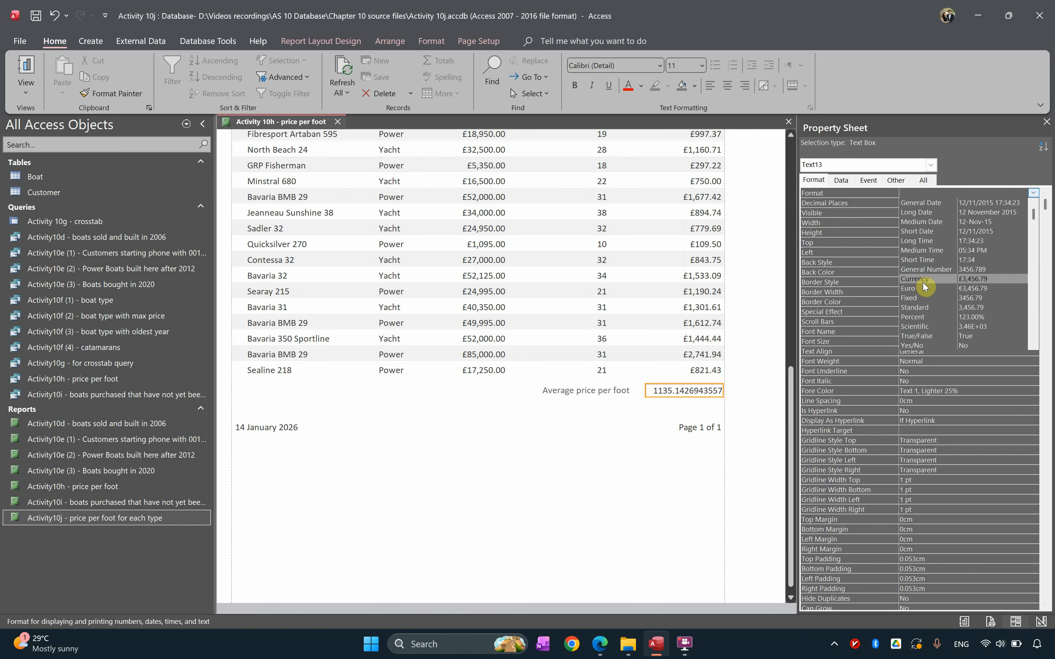
left_click(918, 279)
left_click(919, 203)
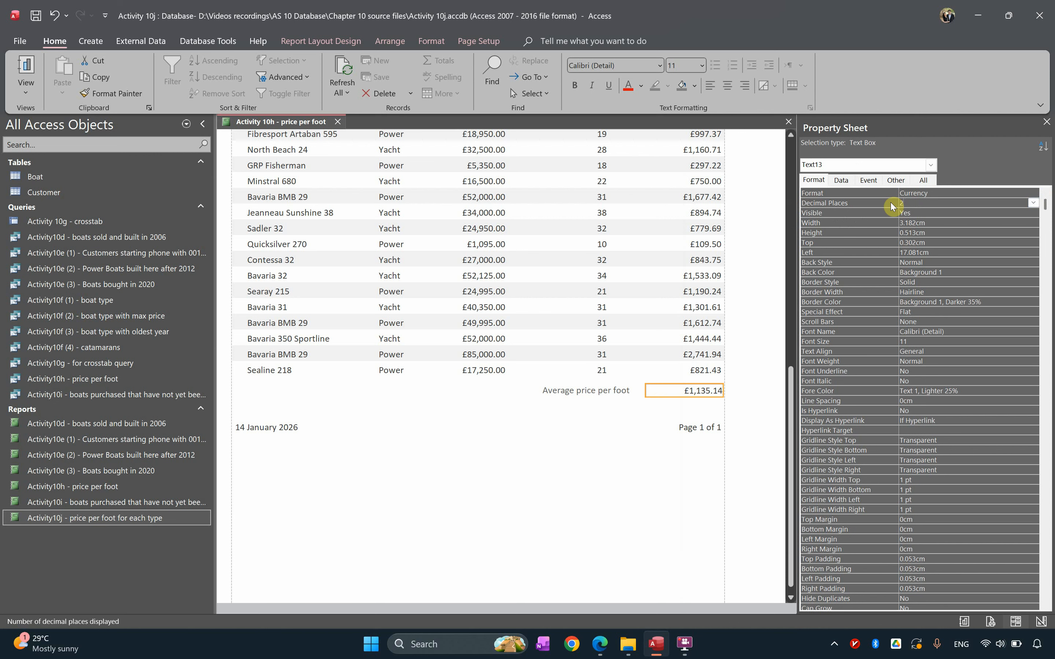
left_click(715, 420)
left_click(709, 394)
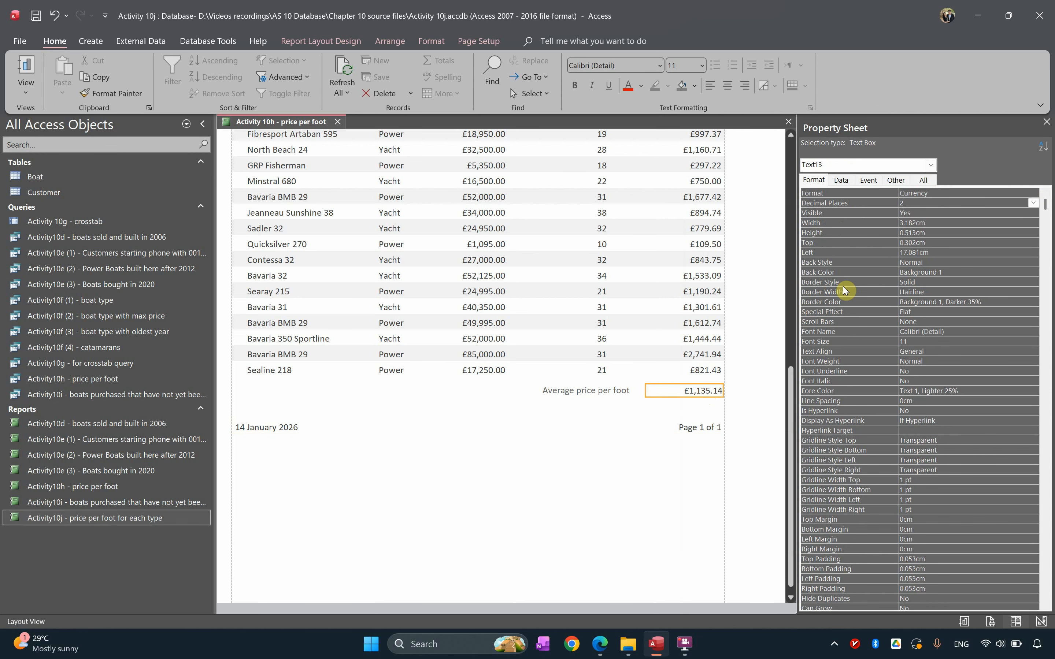
left_click(916, 205)
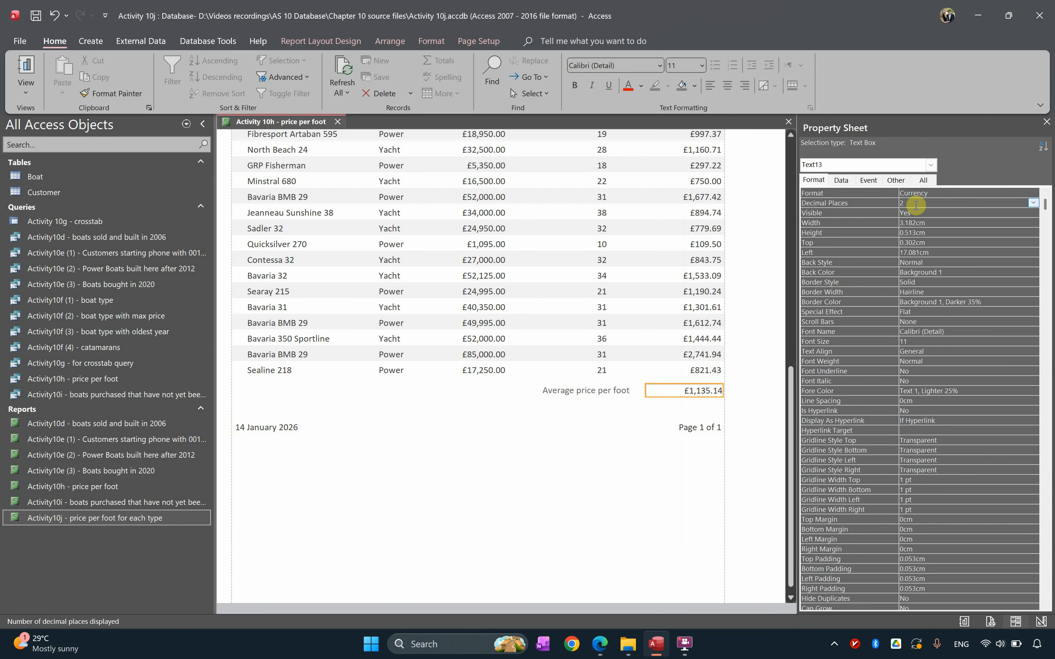
left_click(704, 424)
Step: Set the border style of the footer's average price per foot text box to Transparent
left_click(708, 392)
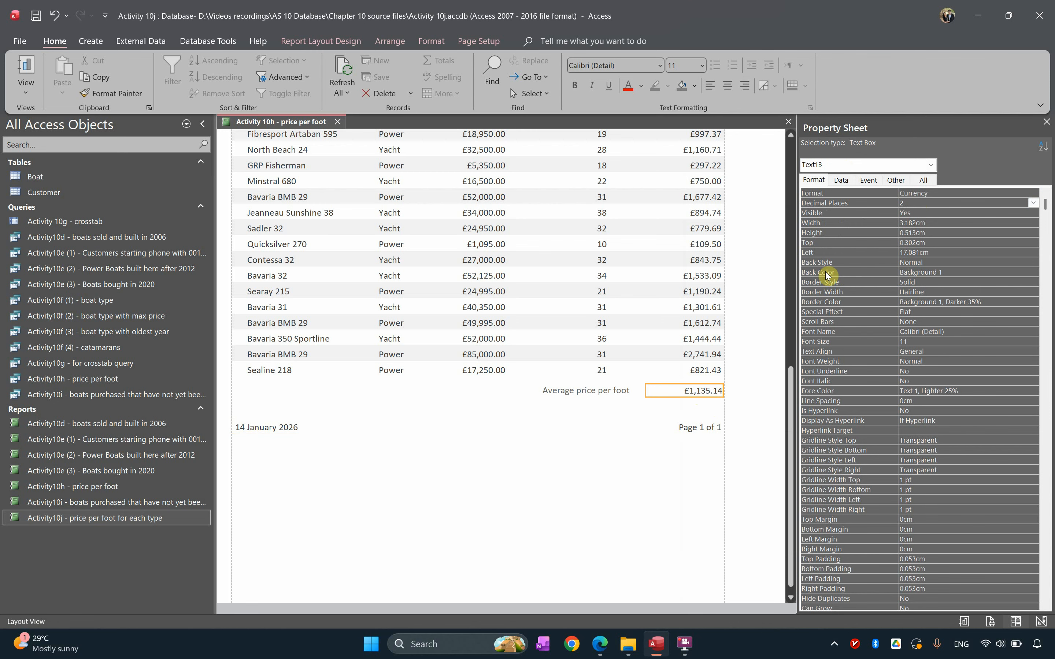
left_click(841, 282)
left_click(1032, 281)
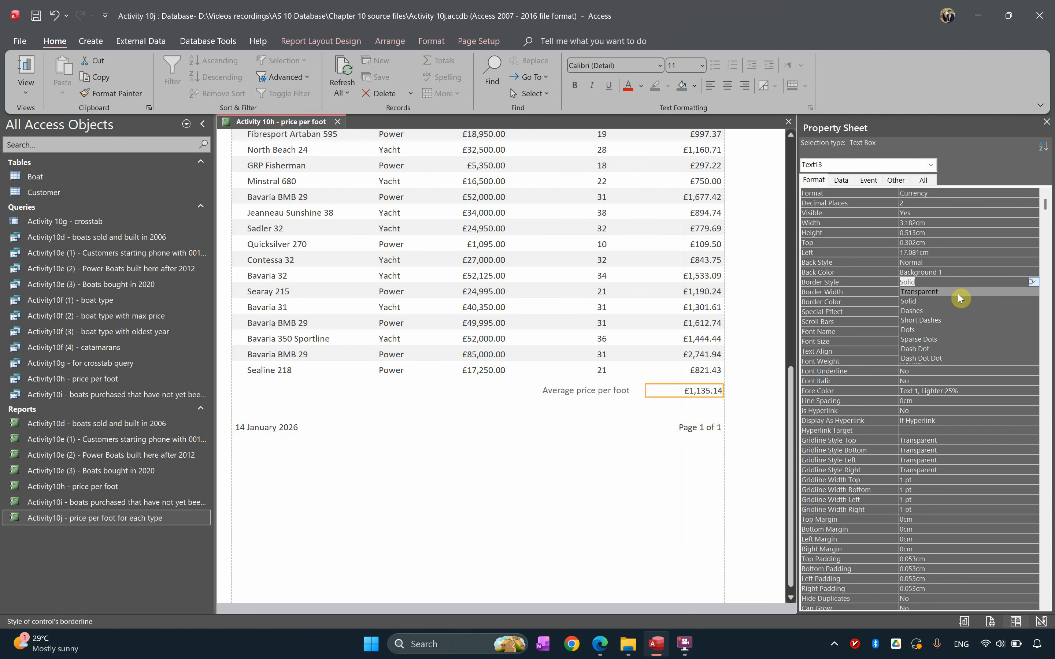
left_click(959, 291)
left_click(667, 404)
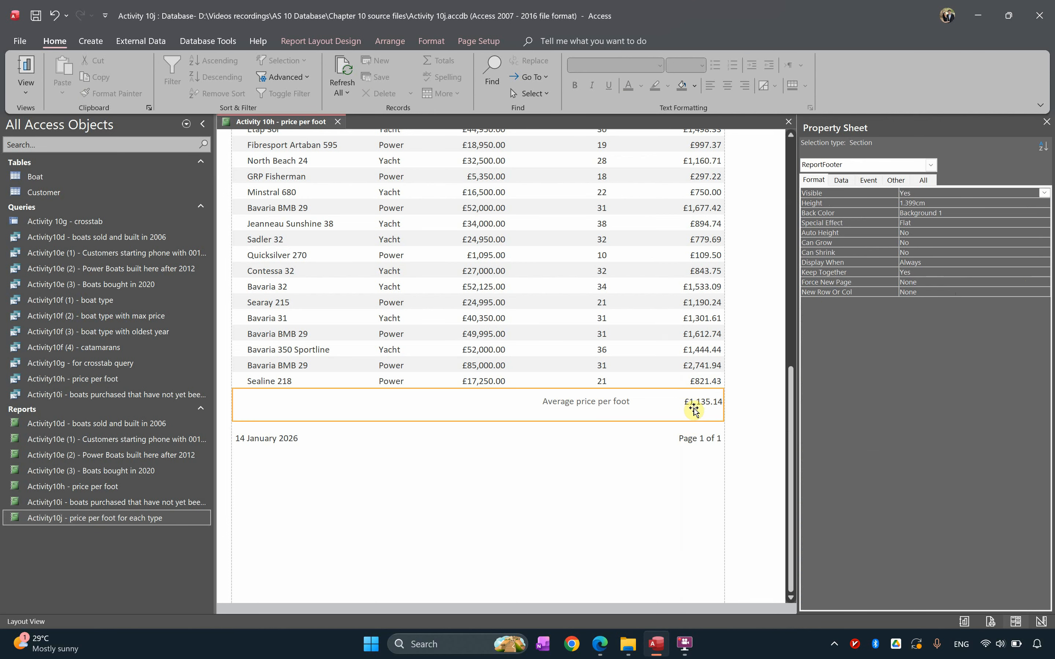
Step: Make the footer's average value and its label bold, and switch the report to Design View
left_click(693, 408)
left_click(620, 402, "shift")
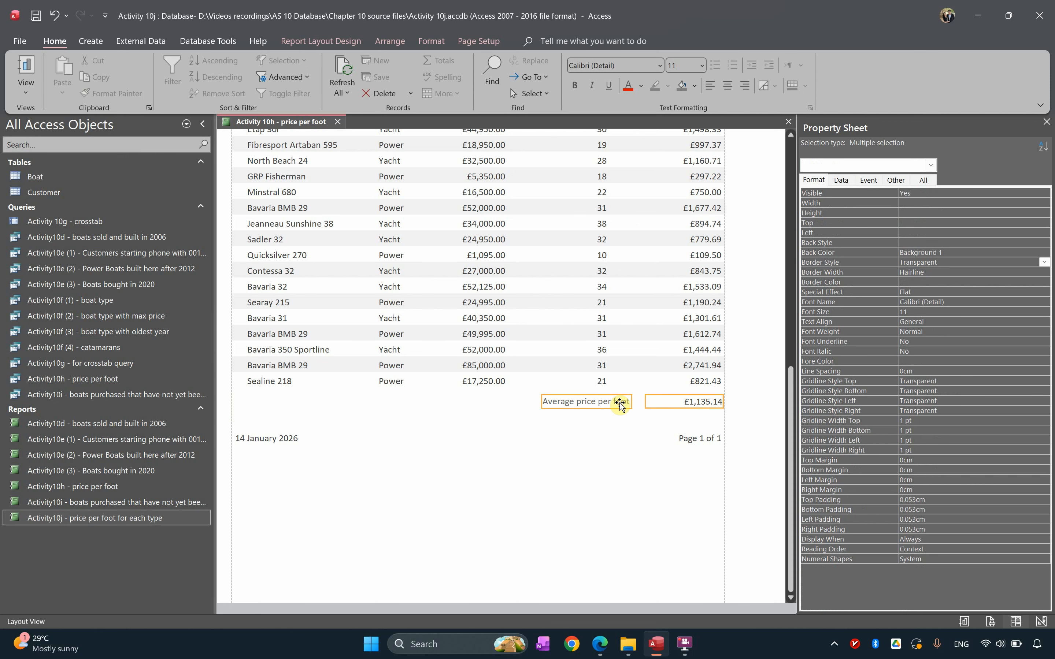
key("ctrl+b")
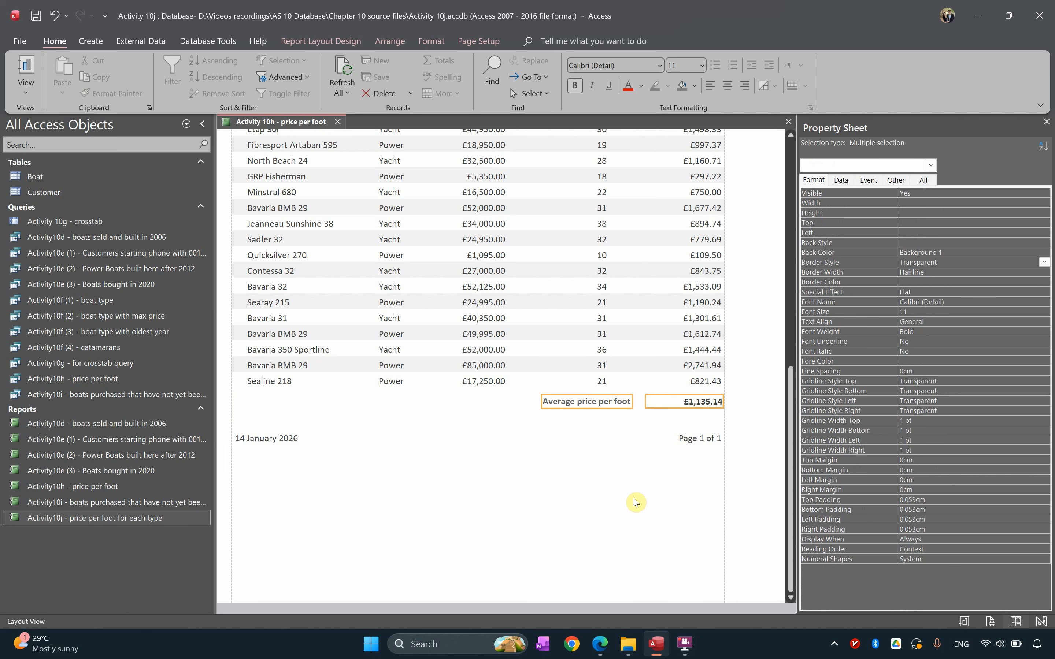
left_click(635, 503)
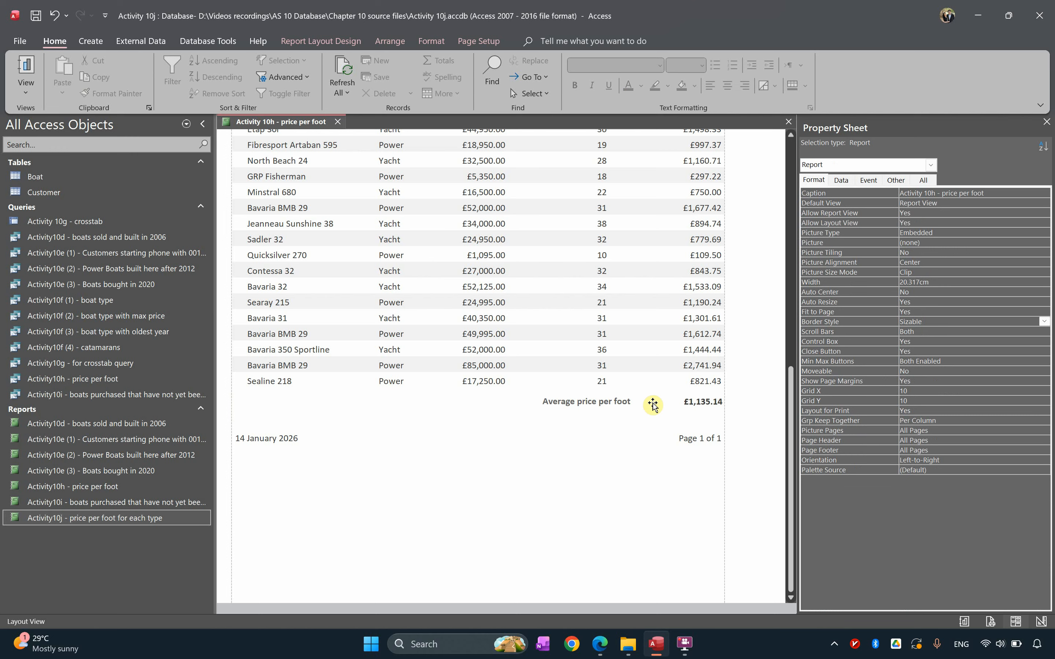
left_click(29, 92)
left_click(99, 192)
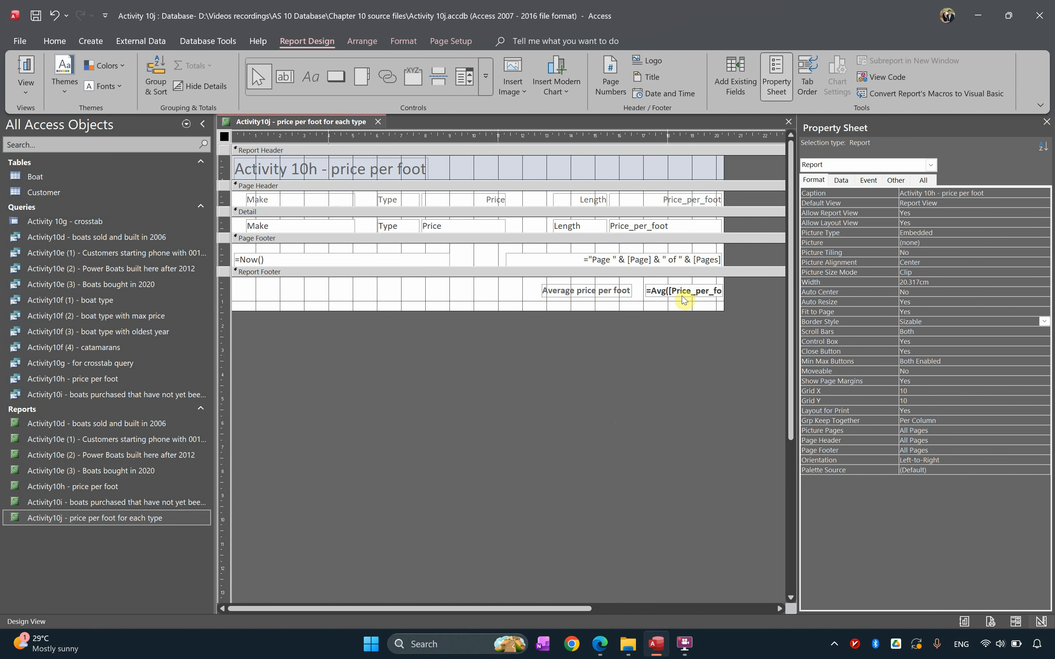
Step: Try adding a Max total for the Price_per_foot field to the report footer and undo it
right_click(649, 228)
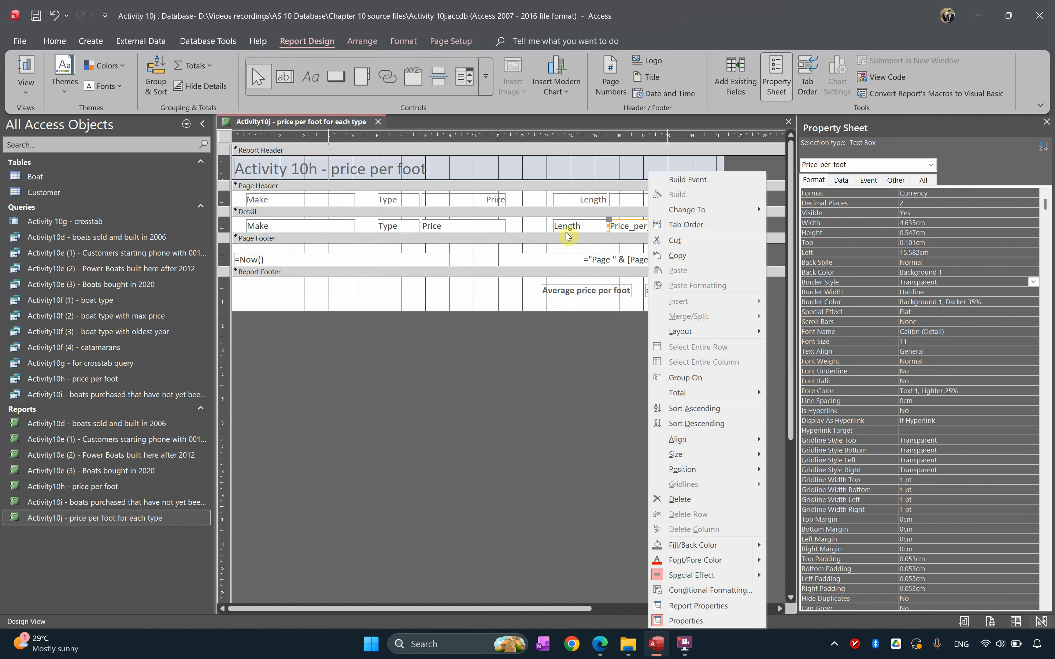
mouse_move(720, 391)
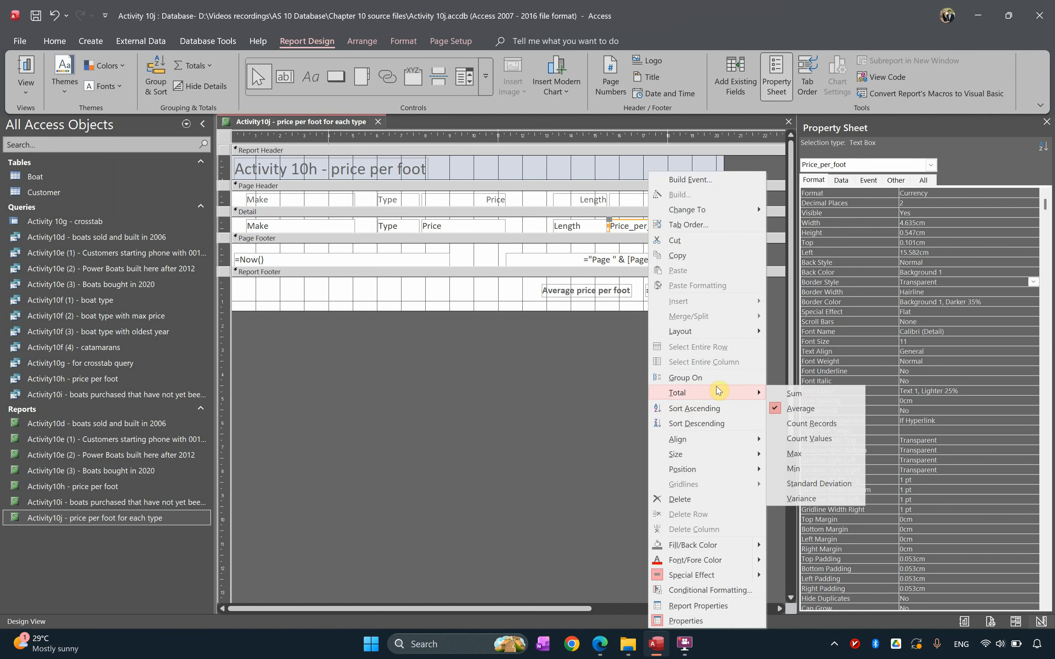
left_click(795, 453)
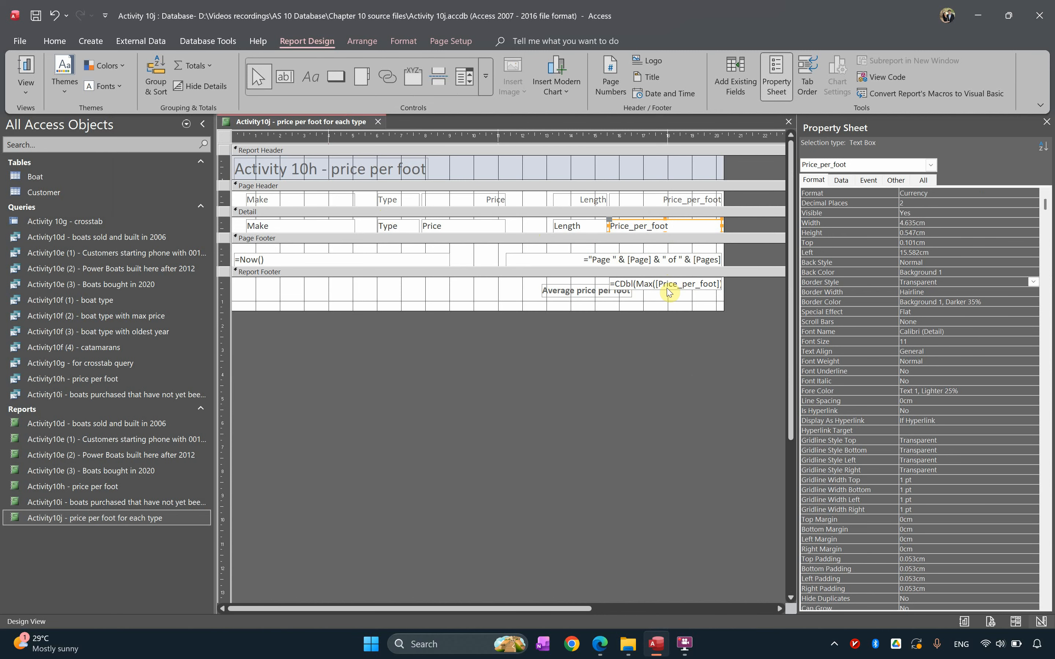
key("ctrl+z")
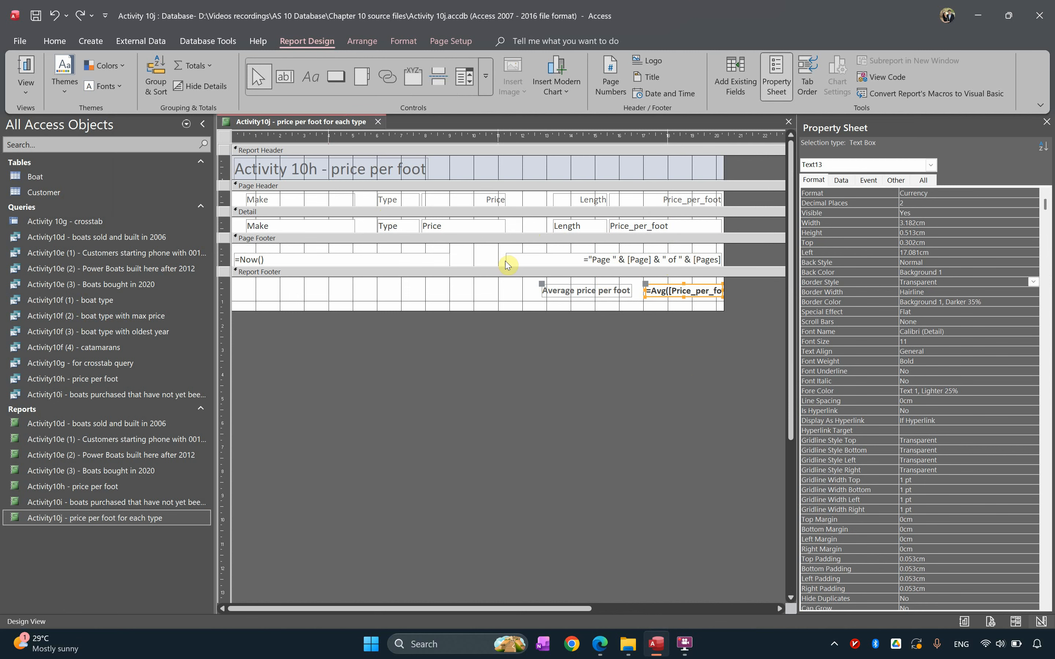
left_click(699, 353)
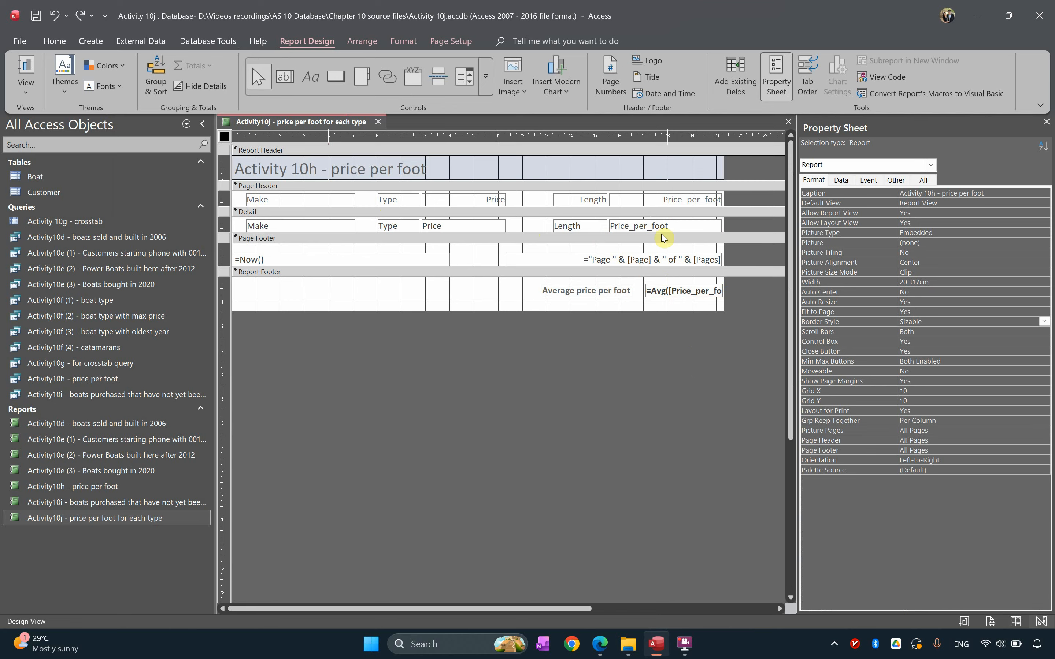
Step: Switch to the textbook PDF in the browser, review the summary values required in Activity 10j, and return to Access
left_click(971, 27)
left_click(599, 644)
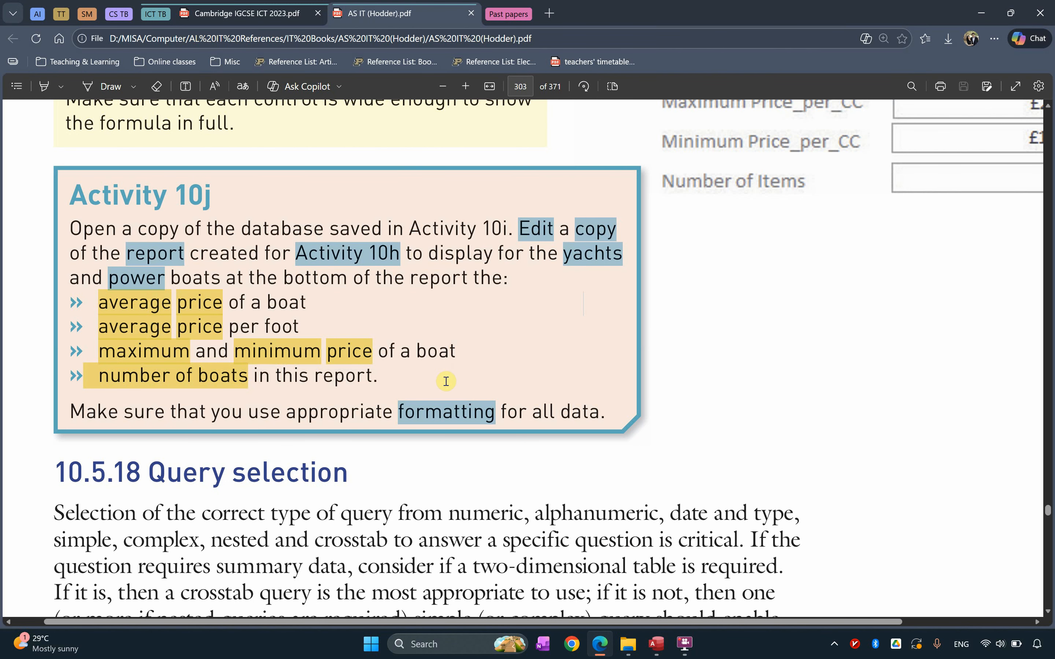
left_click_drag(298, 328, 174, 327)
left_click_drag(298, 327, 113, 327)
left_click(289, 303)
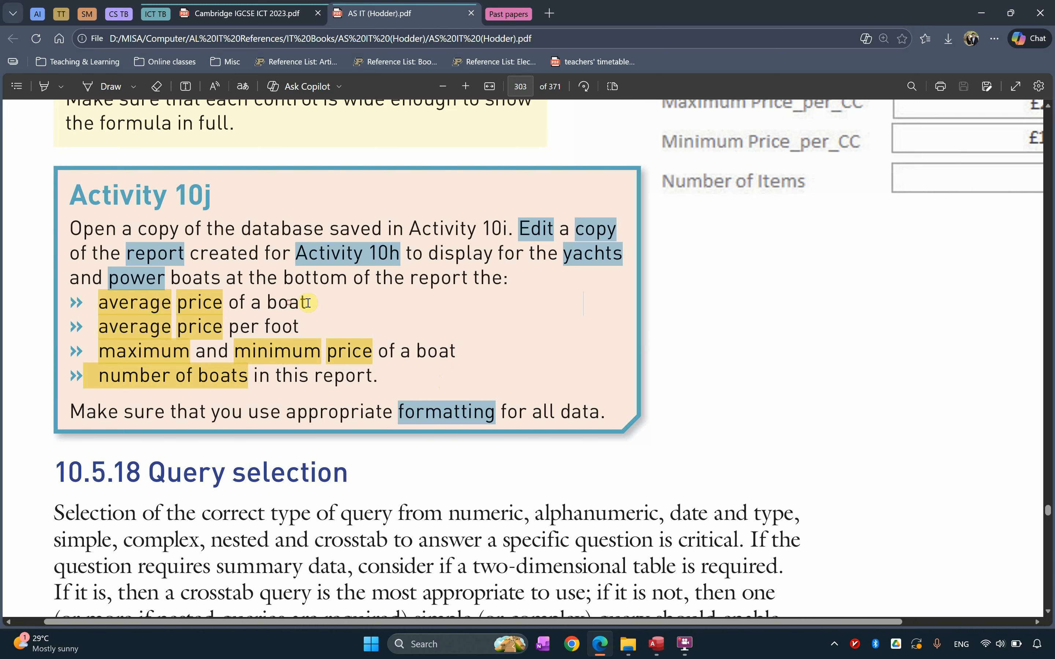
double_click(284, 303)
left_click(438, 354)
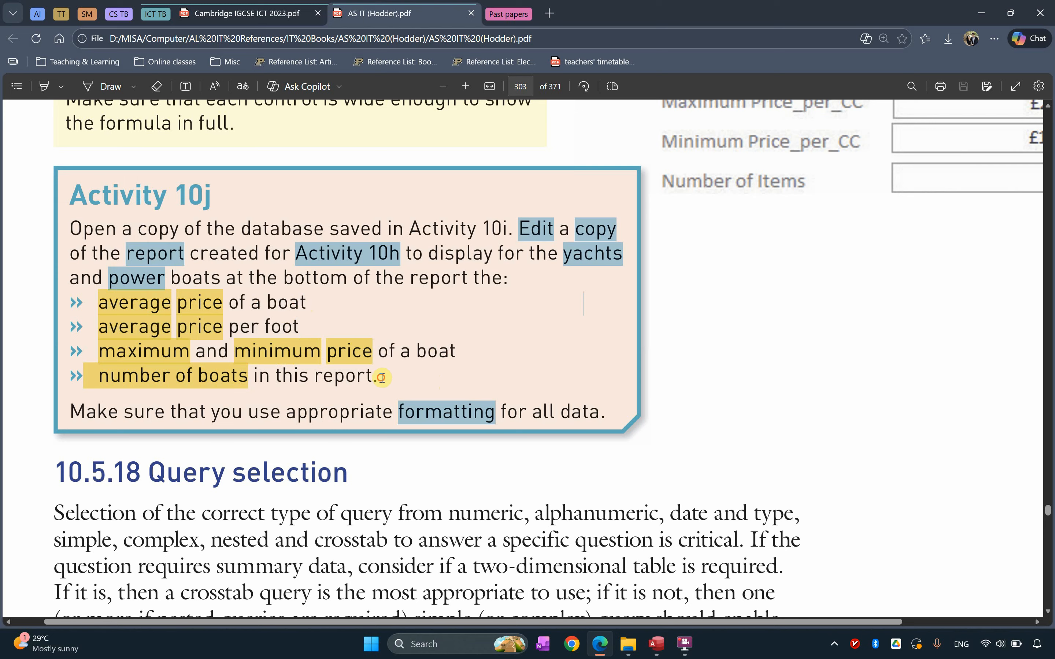
left_click_drag(381, 377, 375, 350)
left_click(445, 359)
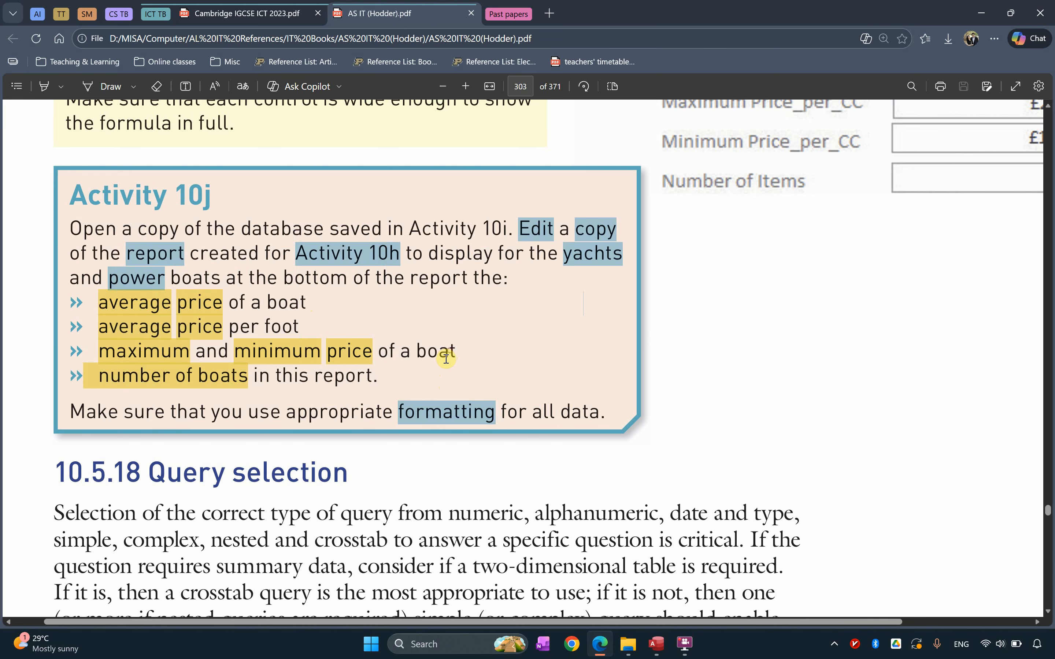
left_click(981, 13)
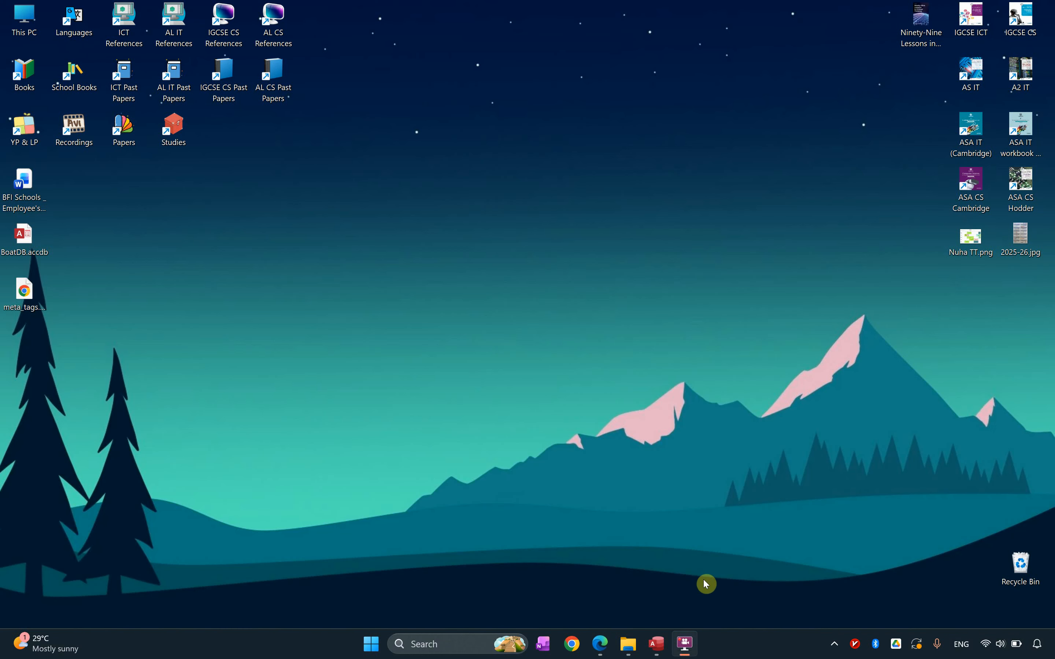
left_click(657, 644)
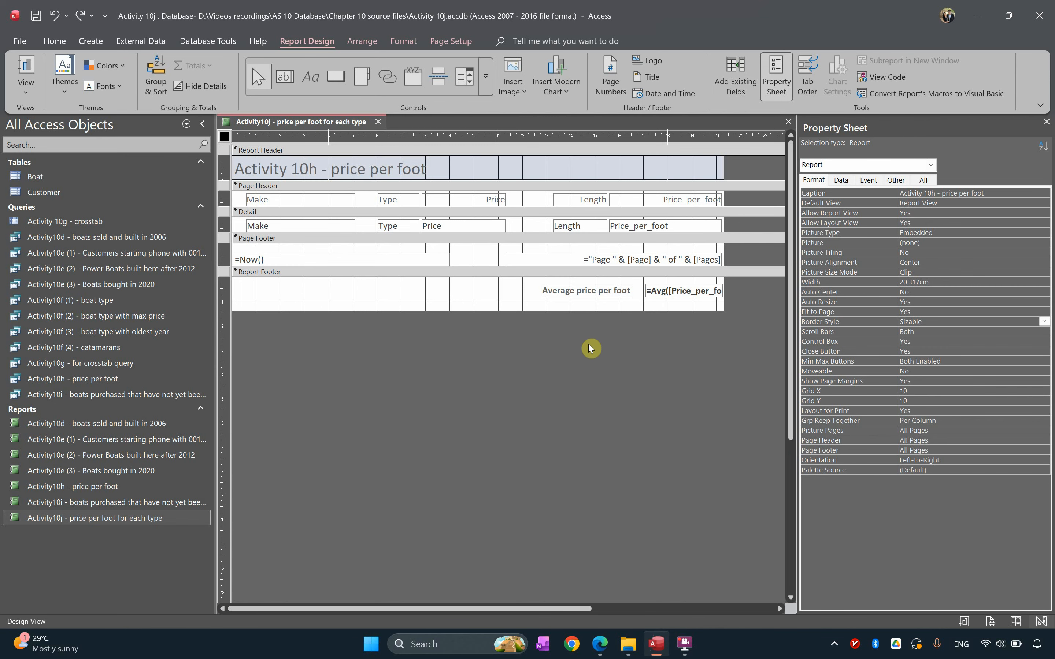
left_click(470, 230)
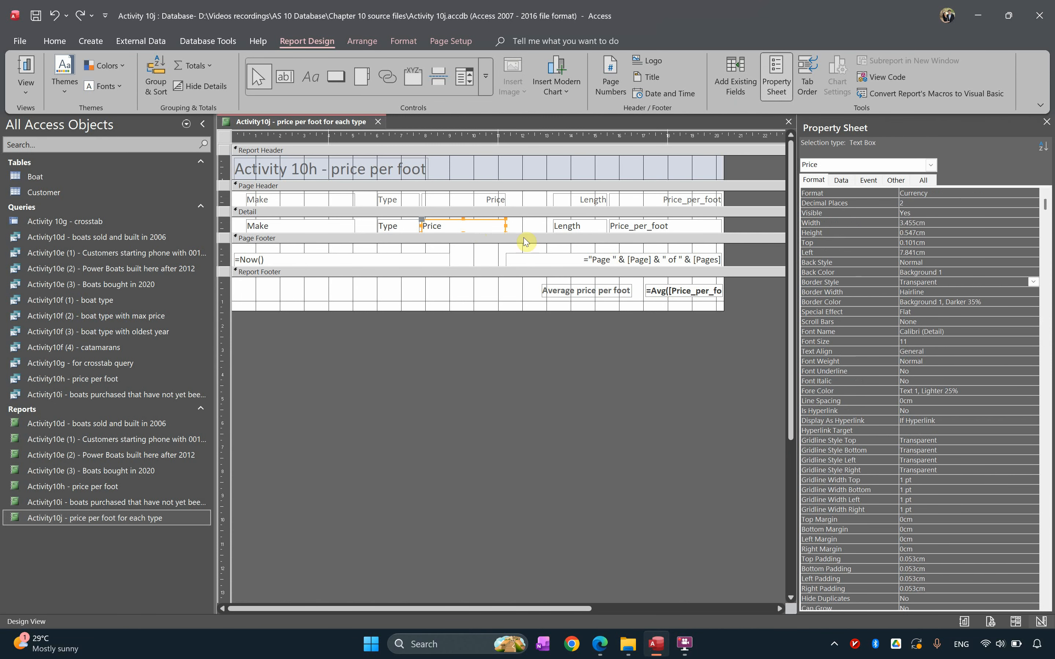
right_click(491, 224)
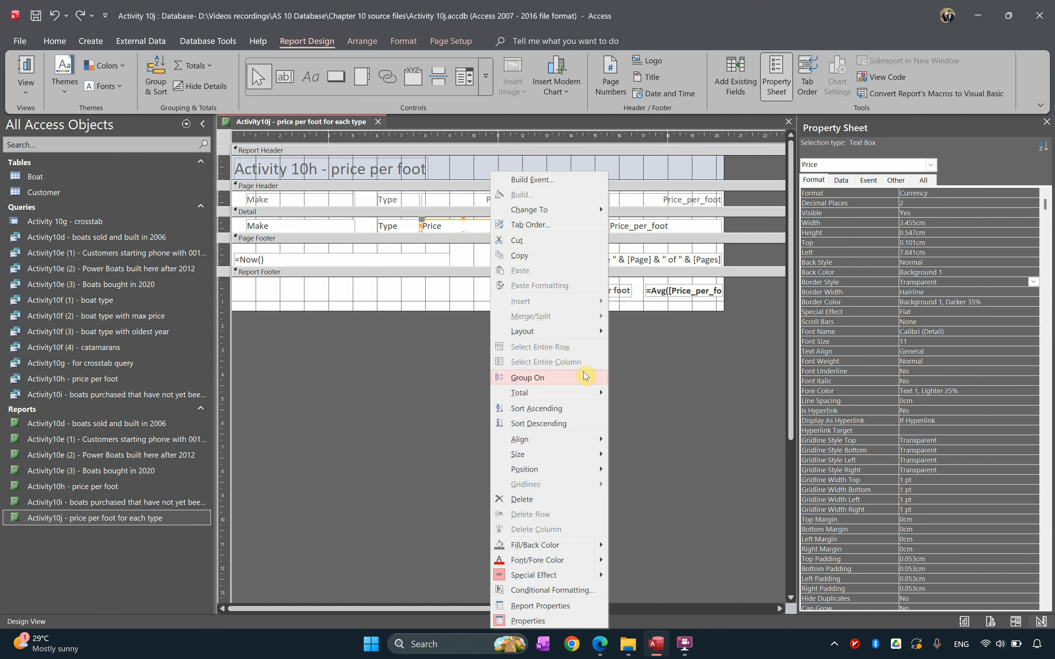
left_click(702, 354)
Step: Duplicate the footer's average label and text box and place the copy under the Price column, its text box about 8.1 cm from the left edge
left_click(670, 297)
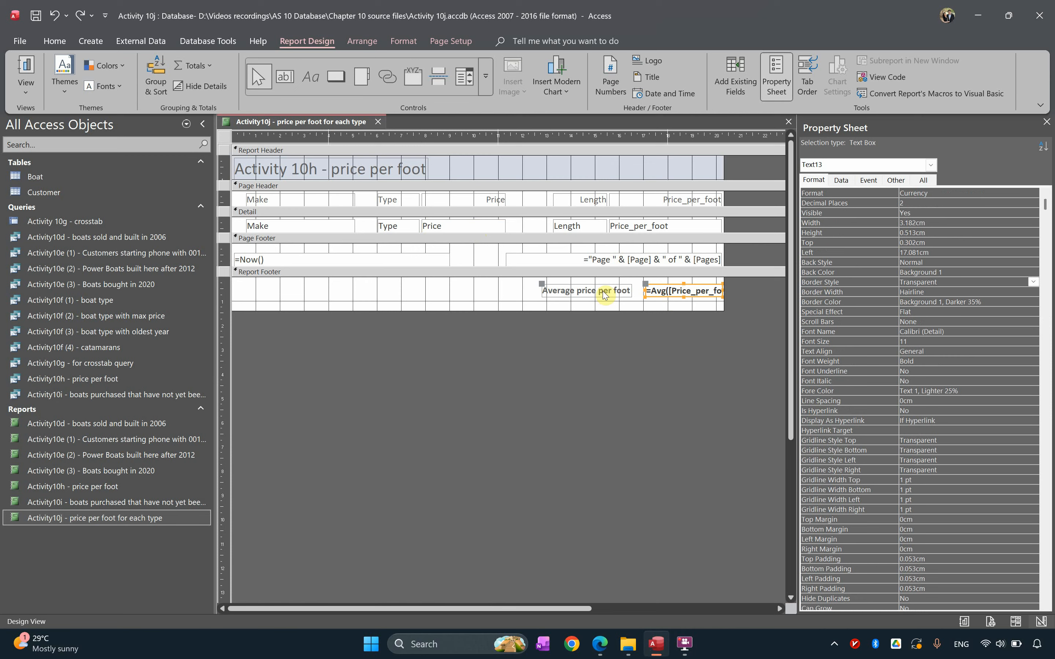
left_click(604, 293, "shift")
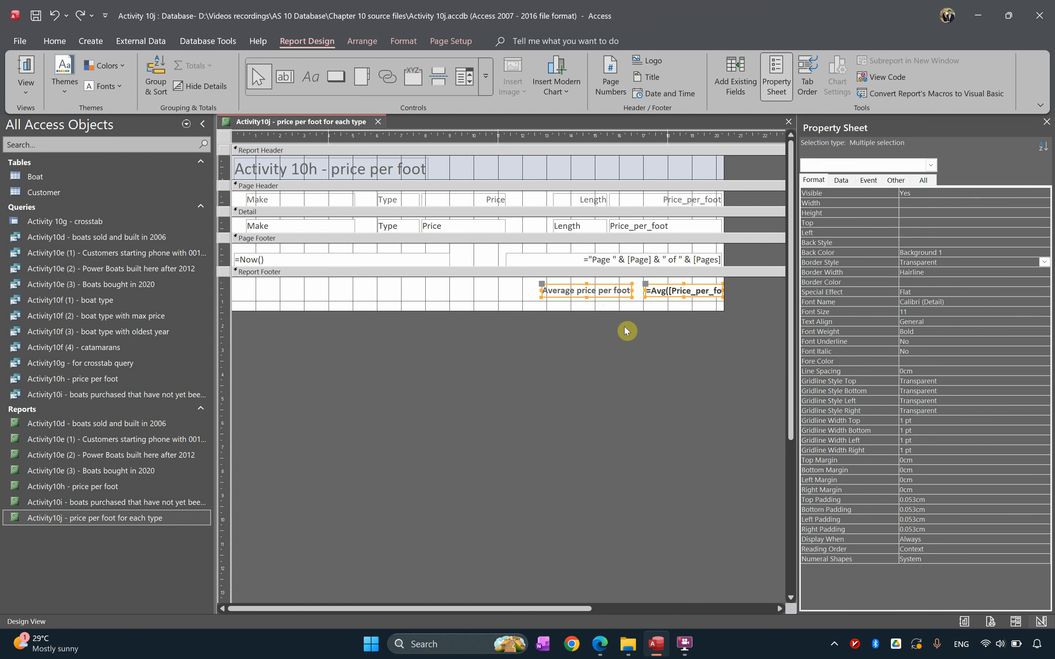
key("ctrl+v")
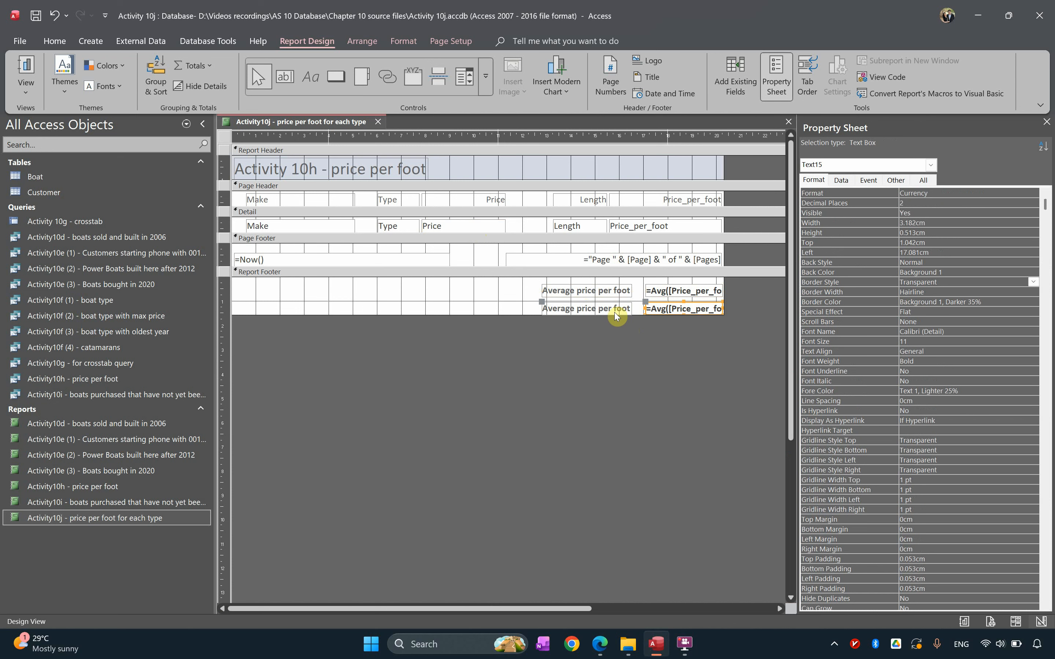
left_click(626, 308)
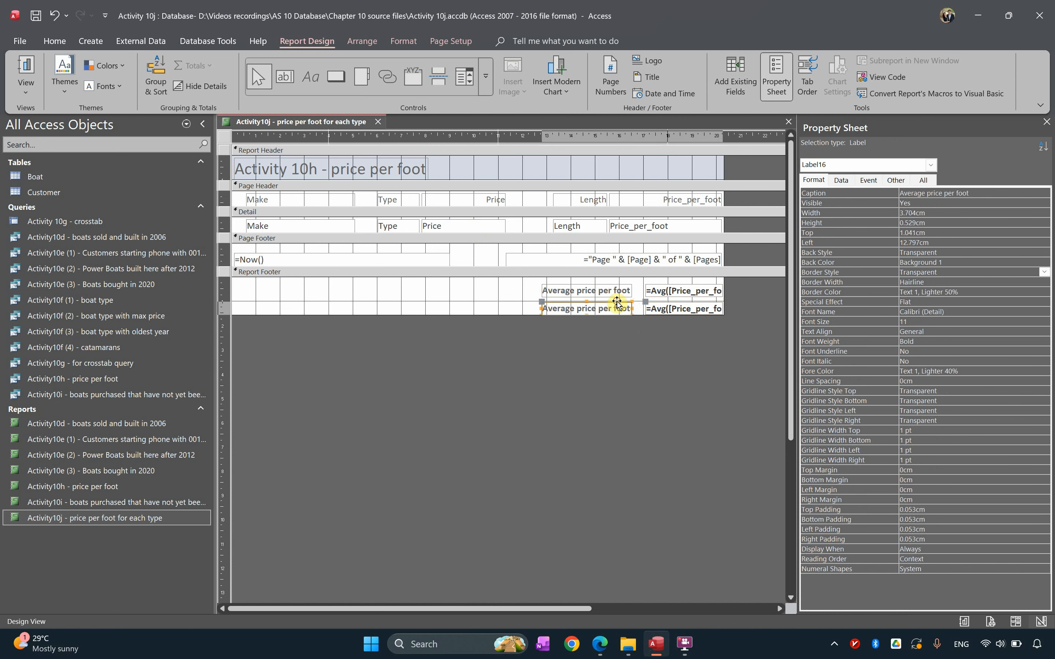
left_click_drag(618, 302, 400, 284)
Step: Change the formula in the copied footer text box to =Avg([Price])
left_click(466, 288)
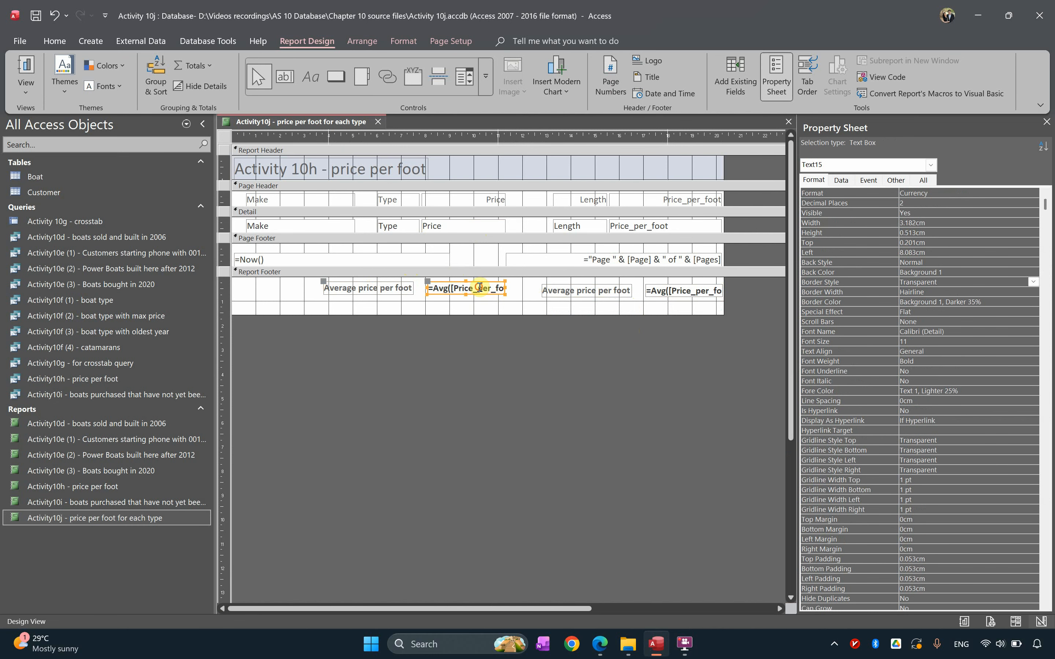
left_click(470, 286)
left_click_drag(472, 286, 506, 288)
key("BackSpace")
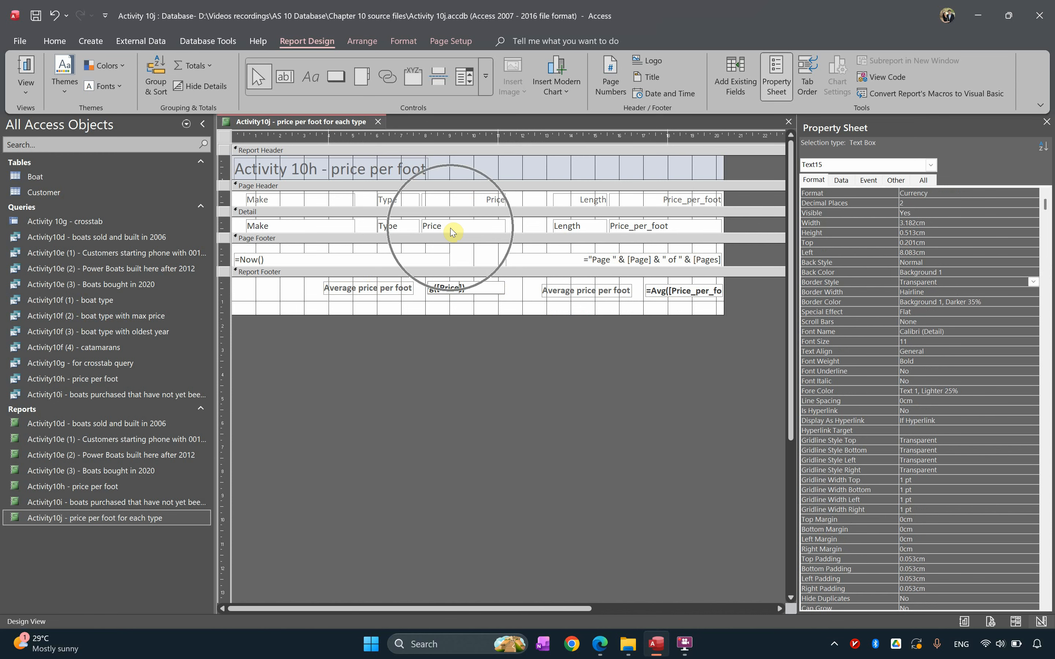
Step: Shorten the copied footer label's caption to "Average price" and switch the report to Report View
left_click(369, 288)
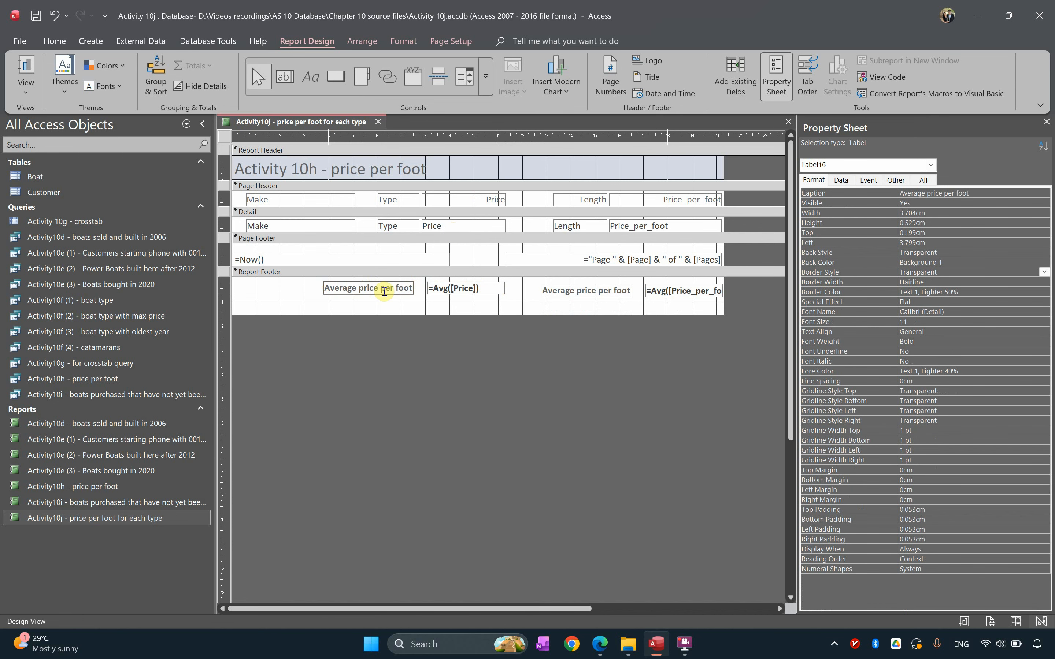
left_click_drag(379, 288, 418, 291)
key("BackSpace")
left_click(25, 69)
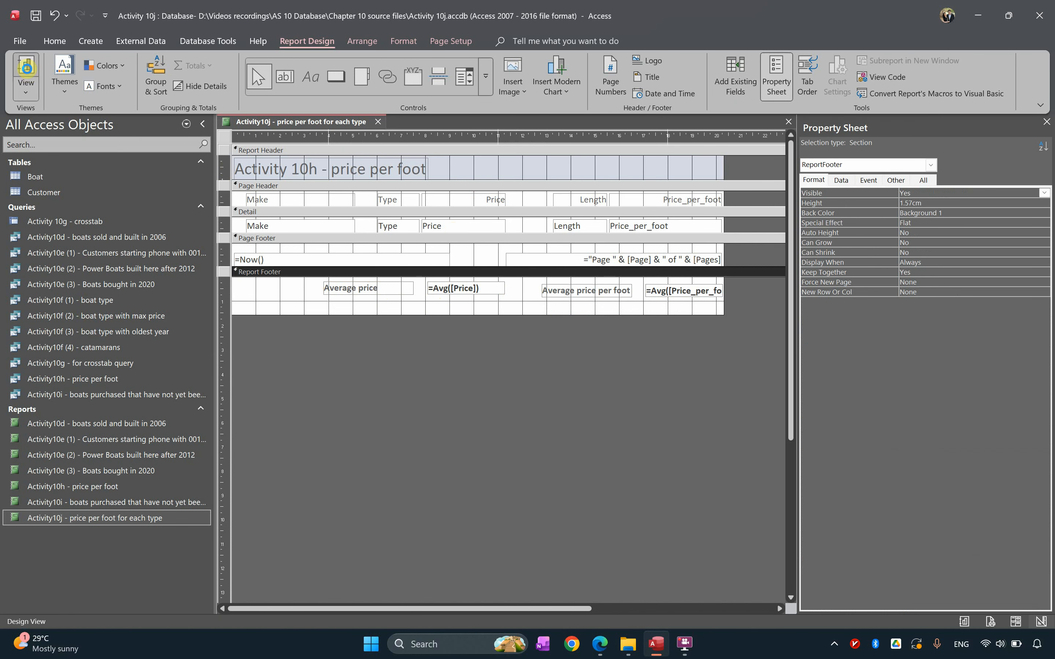
Step: Review both average values and their labels in the report footer, and switch the report to Layout View
scroll(765, 483, "down", 10)
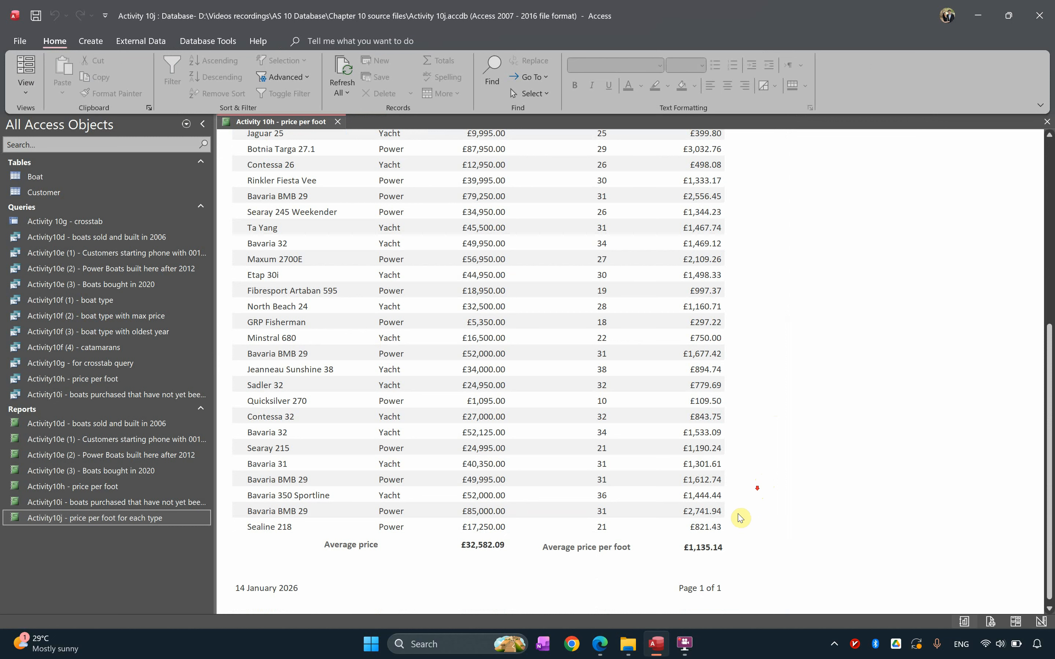
left_click(367, 545)
left_click(483, 545)
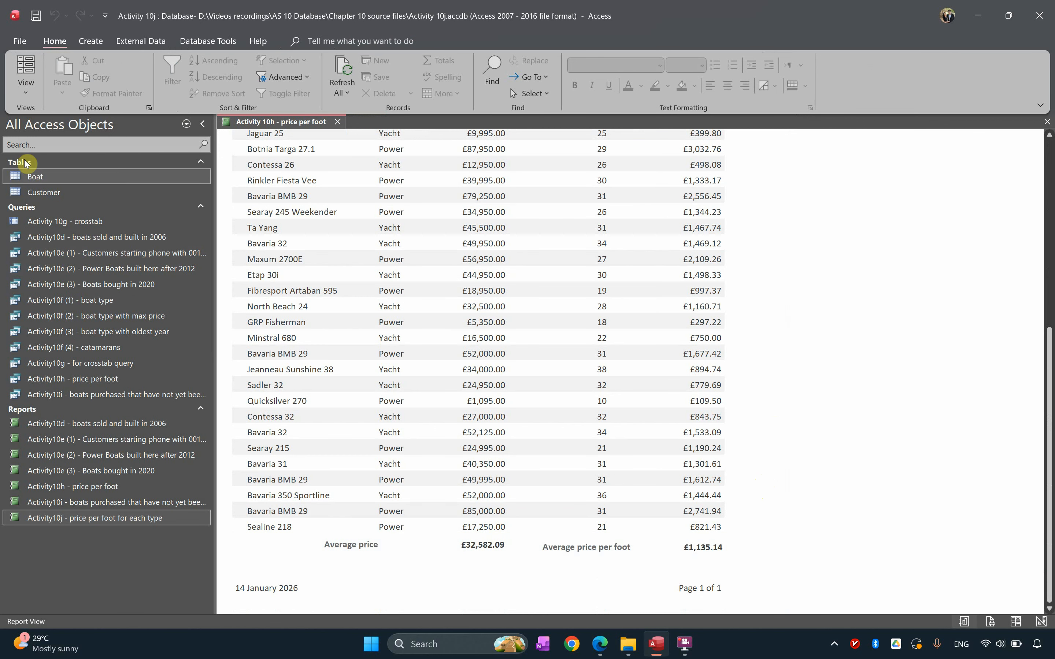
left_click(25, 87)
left_click(57, 169)
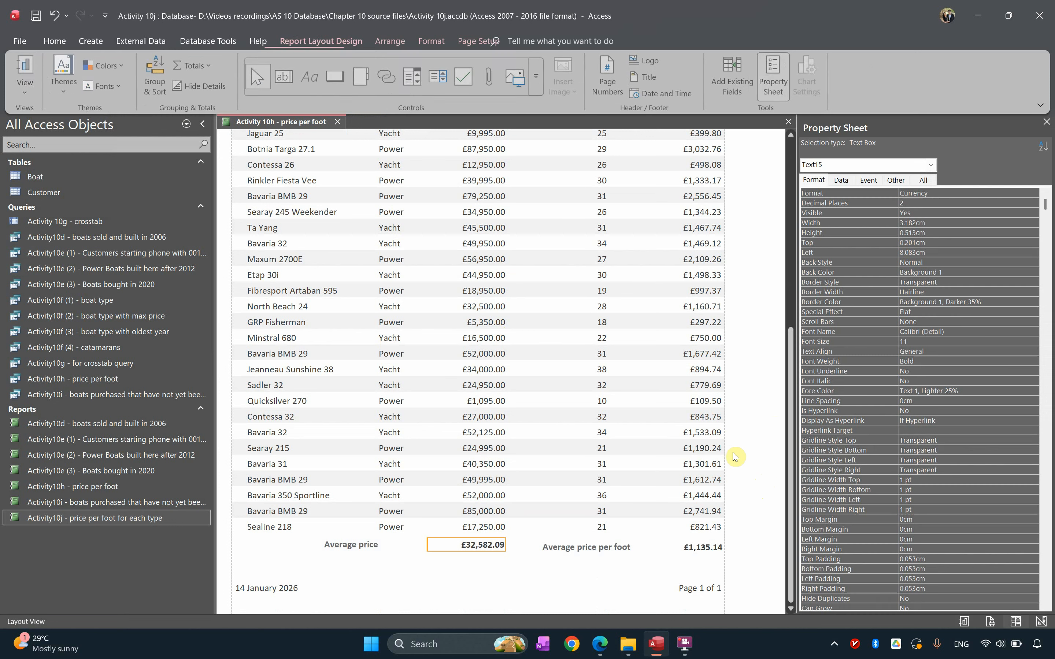
Step: Move the "Average price per foot" footer label to about 13.4 cm from the left edge and narrow its text box to about 2.4 cm
left_click(623, 551)
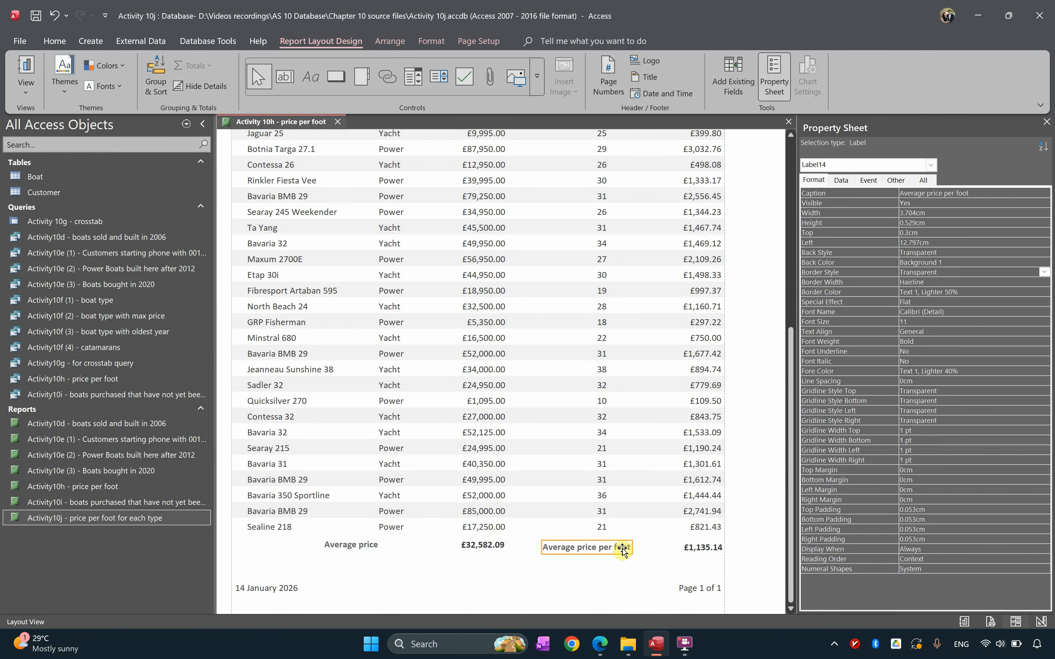
scroll(624, 552, "down", 3)
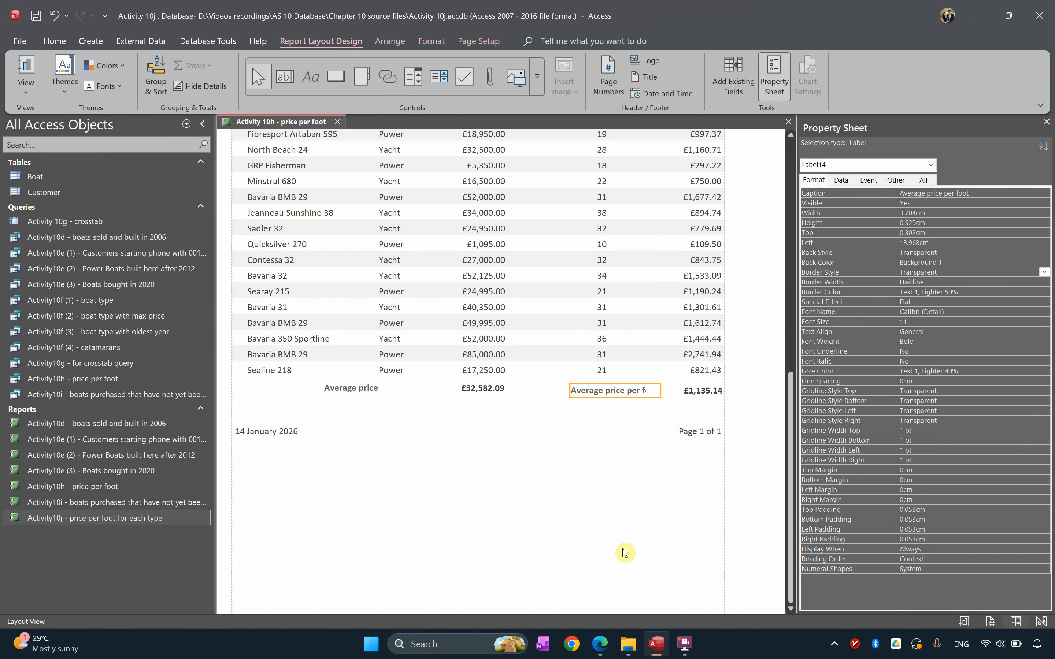
key("Right")
key("Left")
key("Left")
key("Left")
key("Left")
key("Left")
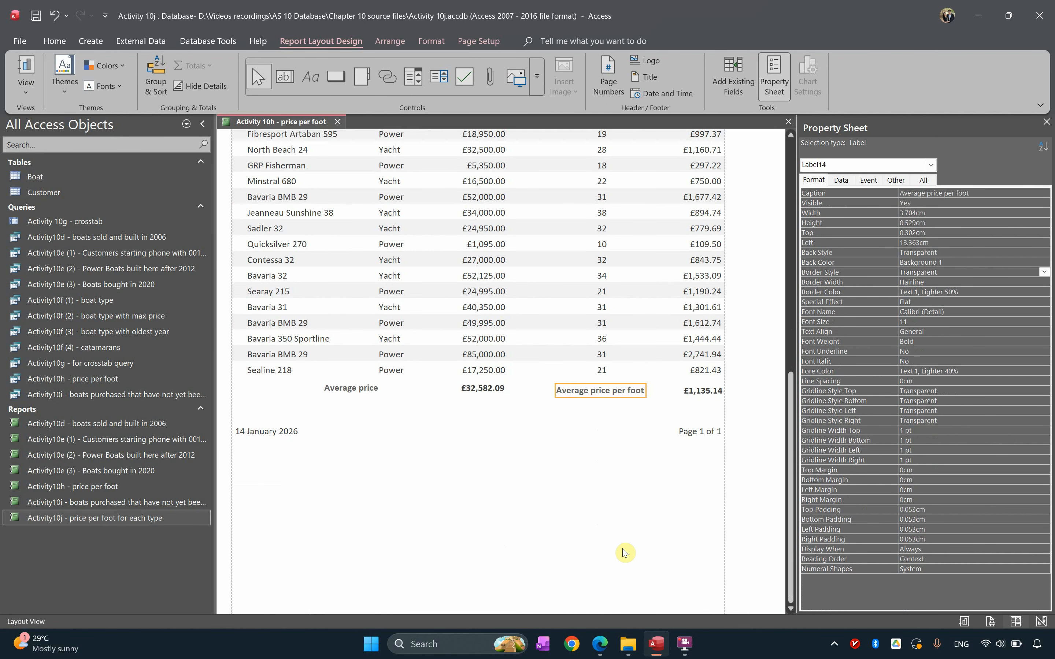
left_click(669, 391)
left_click_drag(646, 389, 665, 390)
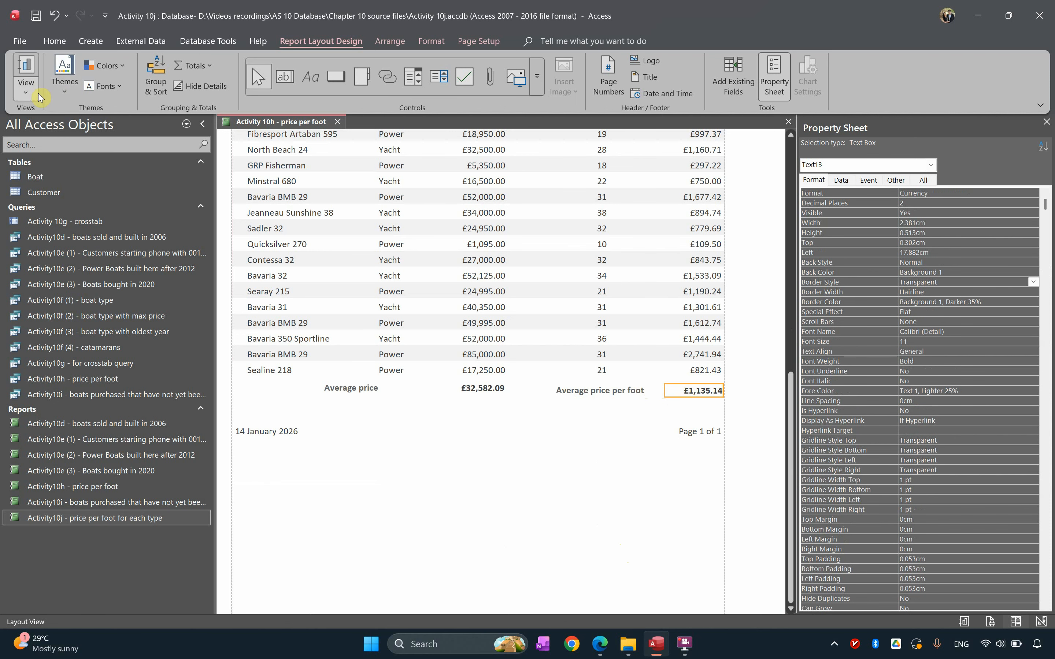
Step: Widen the =Avg([Price_per_foot]) text box to about 4.4 cm in Design View and check the footer in Report View
left_click(26, 87)
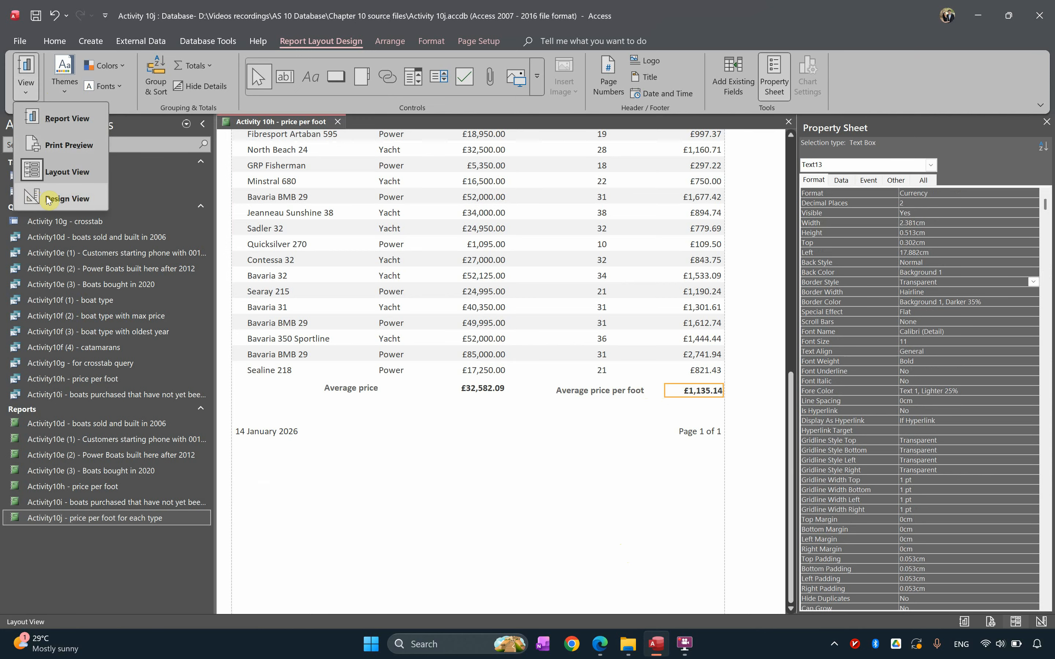
left_click(67, 199)
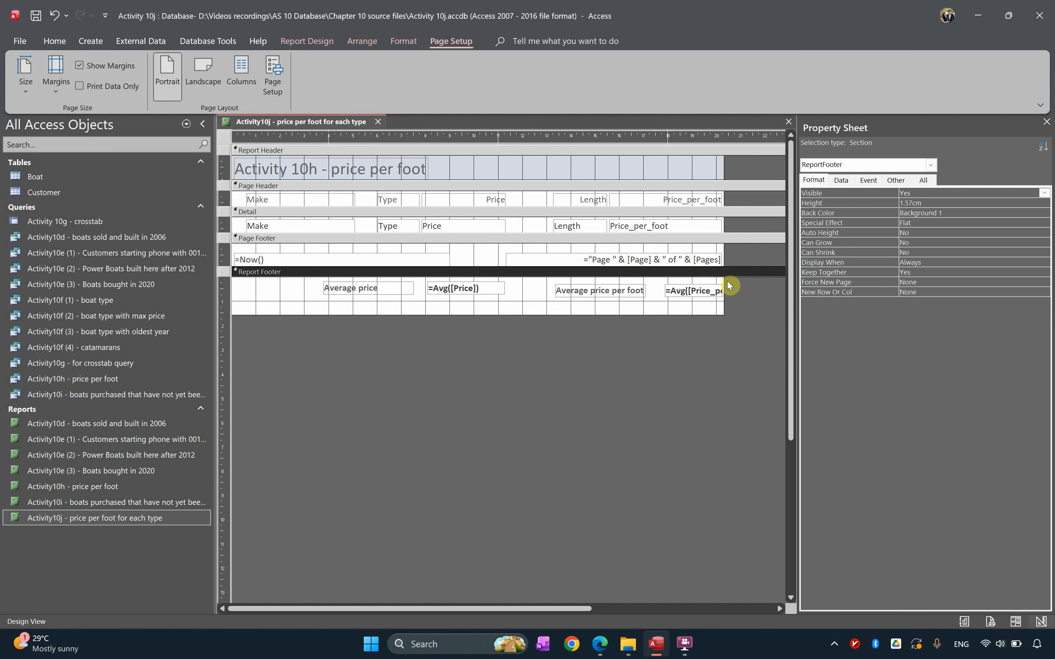
left_click(674, 295)
left_click_drag(664, 290, 616, 291)
left_click(584, 293)
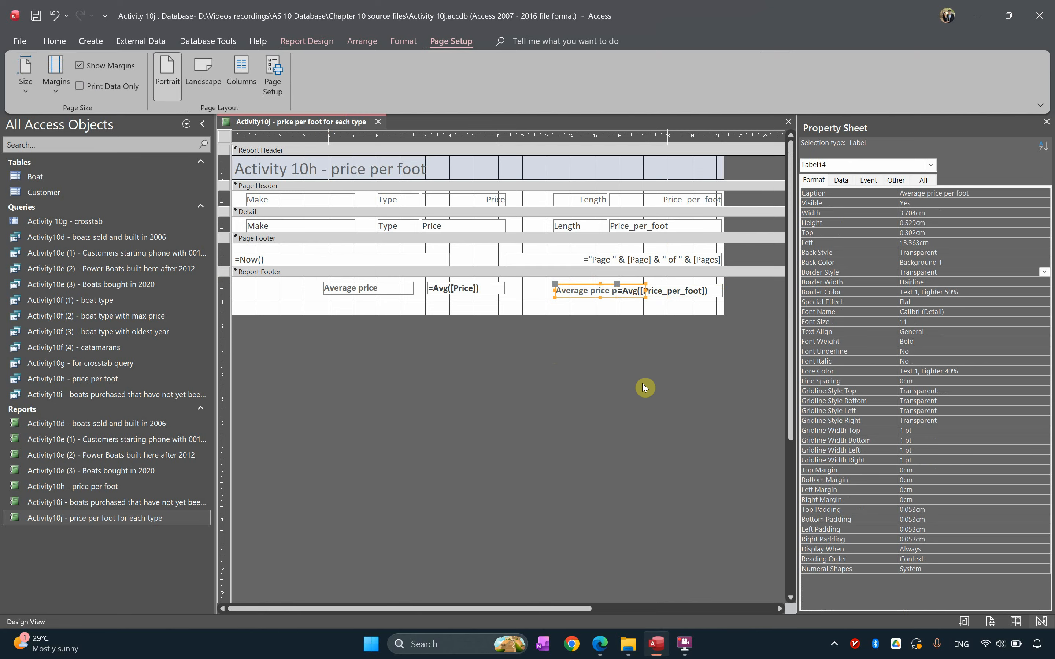
left_click(54, 41)
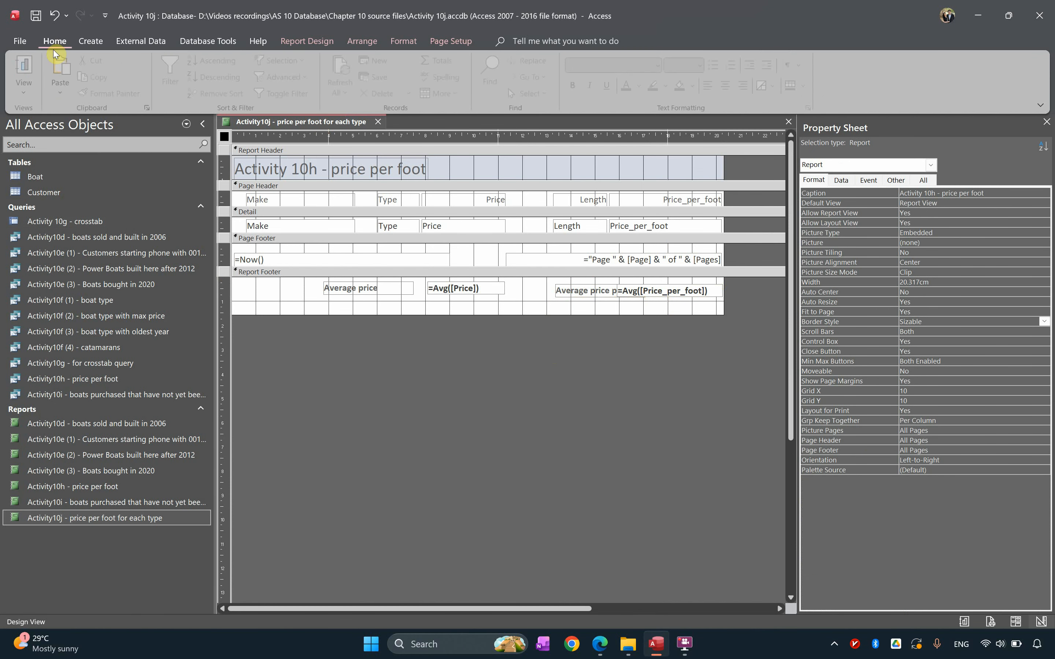
left_click(25, 72)
scroll(777, 519, "down", 10)
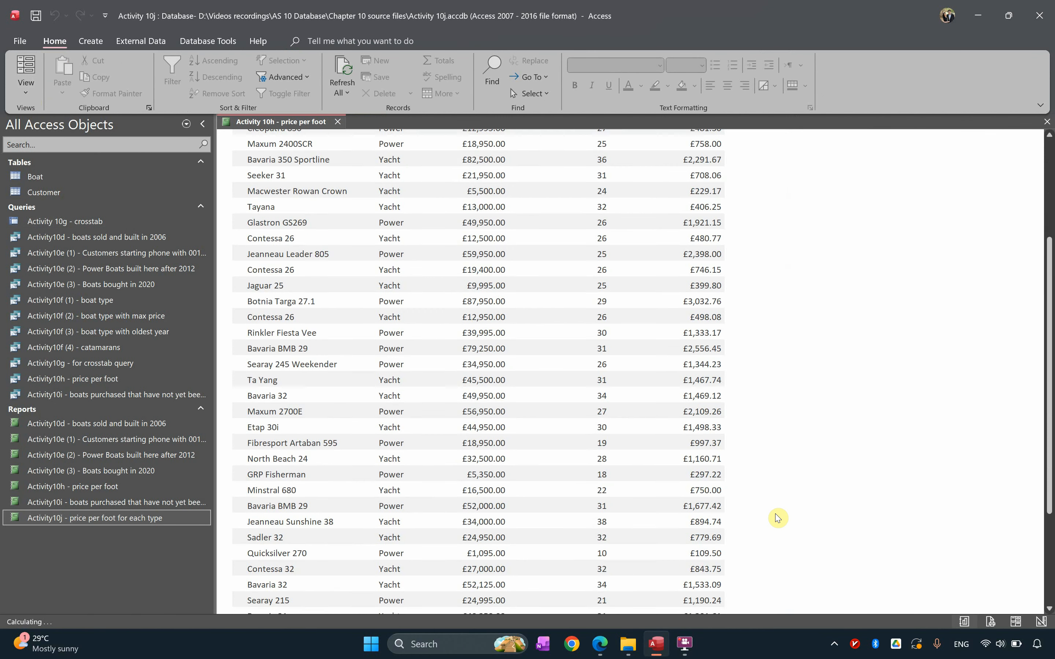
scroll(777, 519, "down", 1)
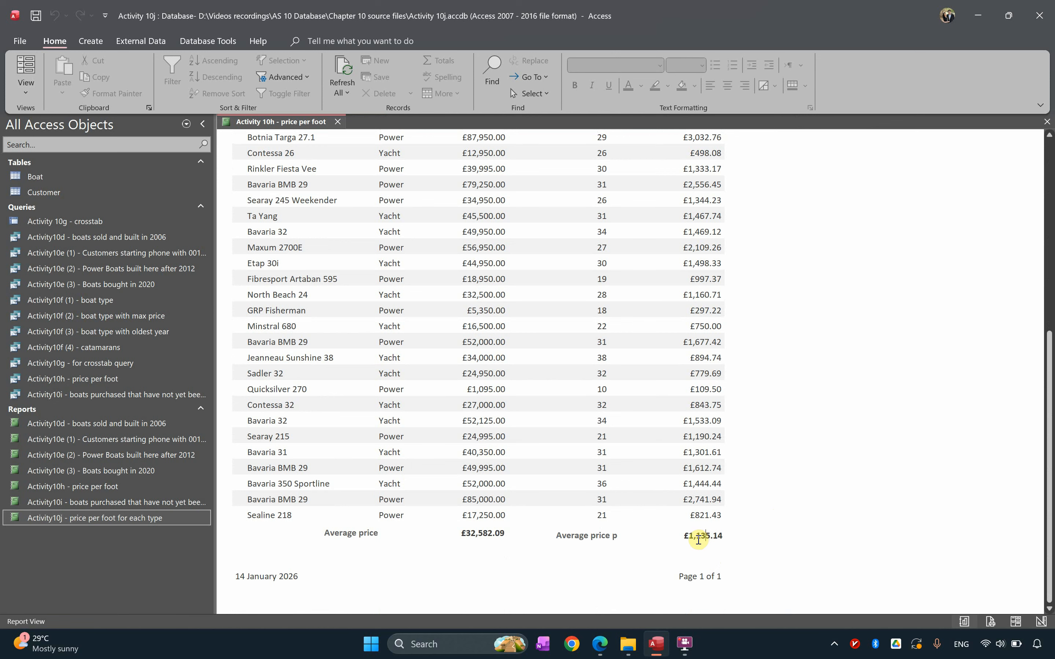
Step: In Layout View, narrow the price-per-foot average's text box to about 1.8 cm and move its label to about 14.4 cm from the left edge
left_click(26, 87)
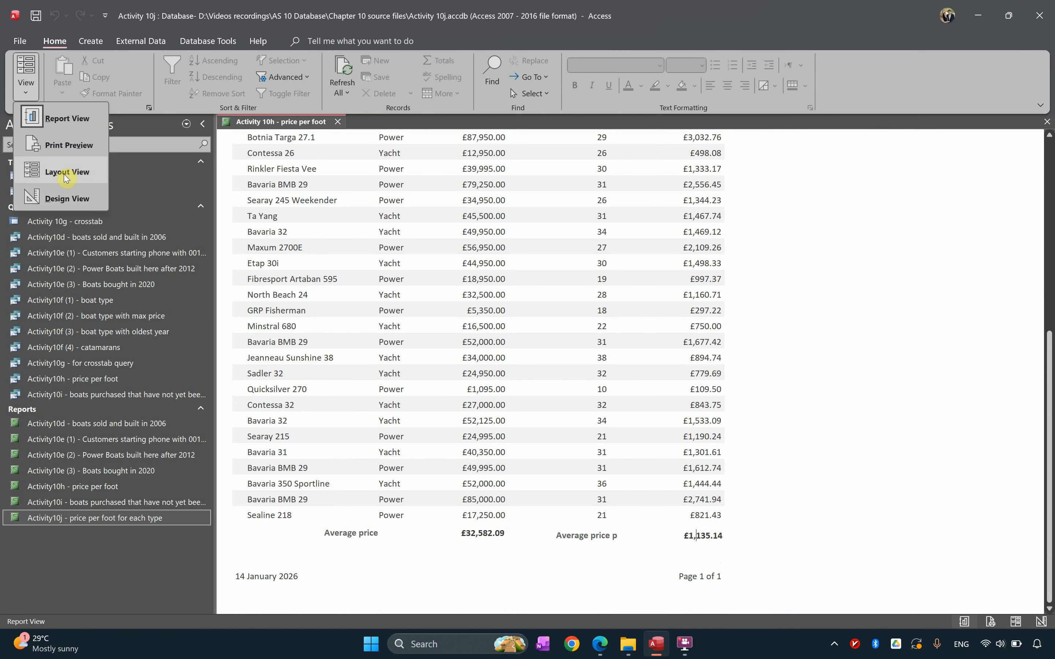
left_click(66, 173)
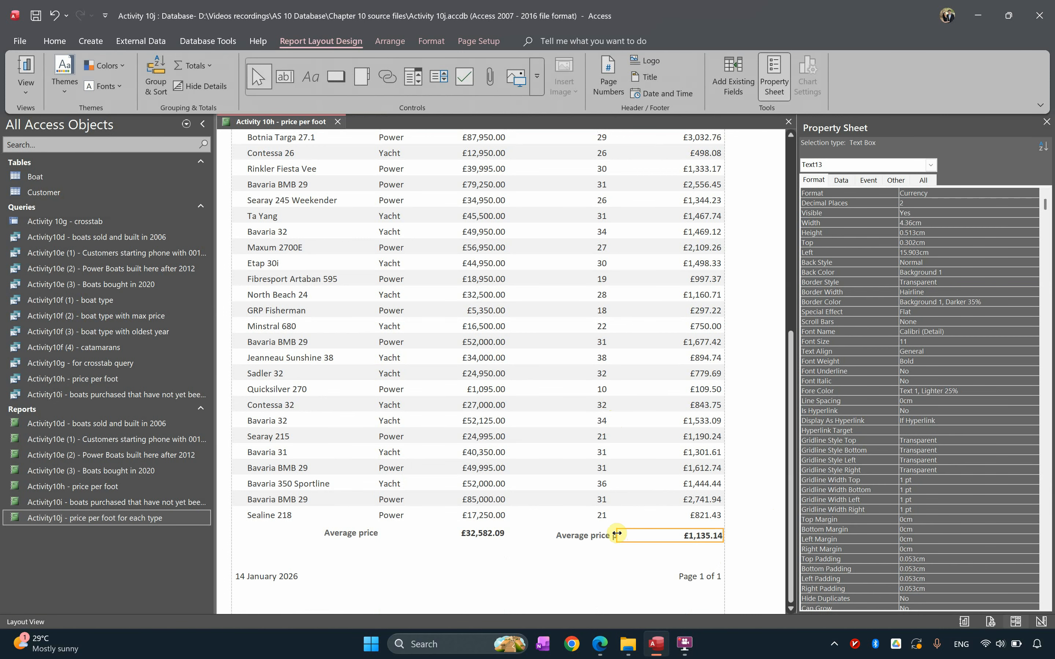
left_click_drag(617, 533, 679, 536)
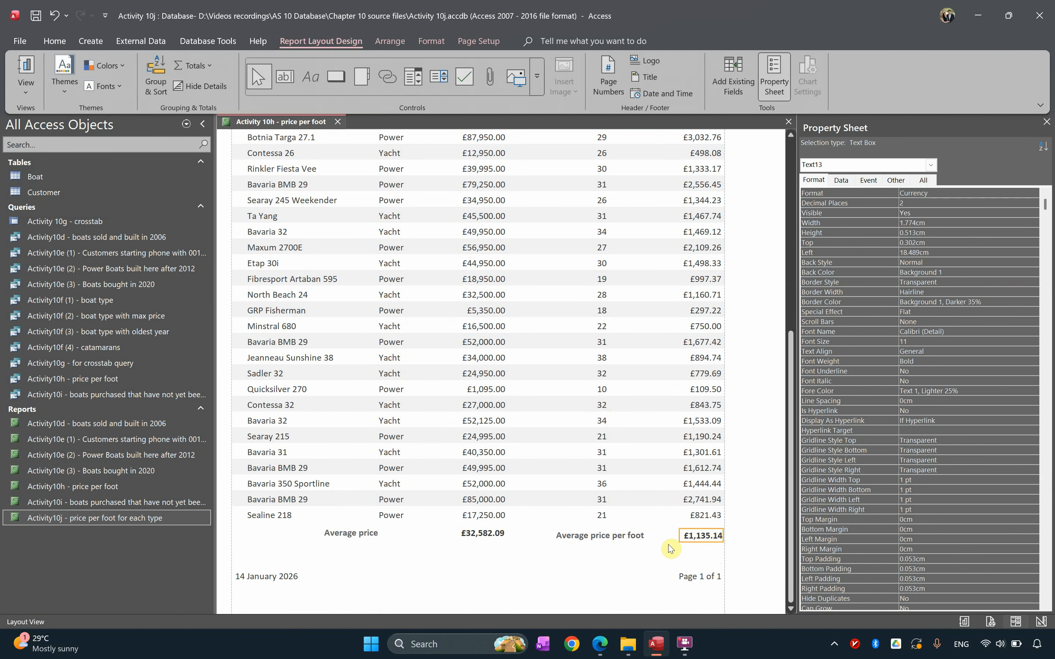
left_click(631, 538)
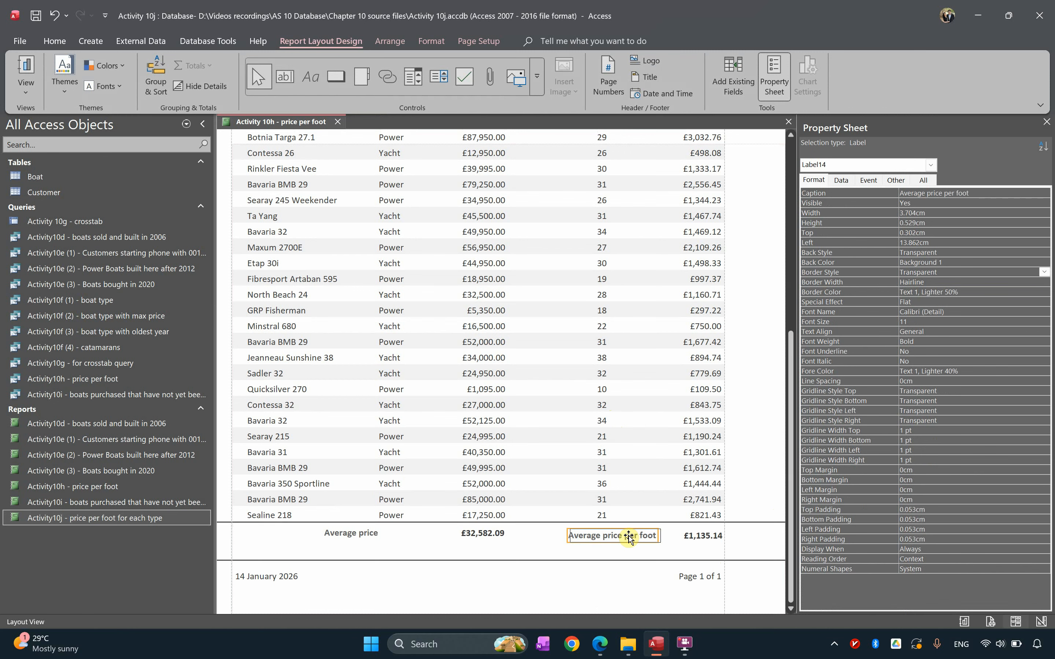
left_click_drag(617, 537, 629, 536)
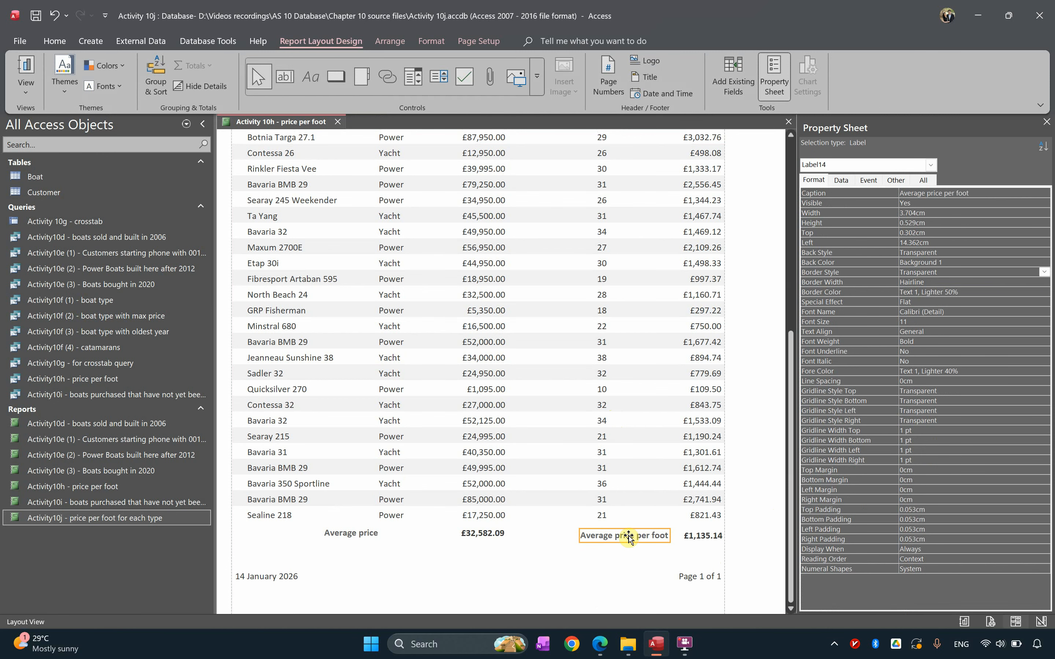
Step: Narrow the average price text box to about 2.5 cm and move its label to about 5.2 cm from the left edge
left_click(487, 533)
left_click_drag(428, 536, 442, 535)
left_click(363, 532)
key("Right")
key("Right")
key("Right")
key("Right")
key("Right")
key("Right")
key("Right")
key("Right")
key("Right")
key("Right")
key("Right")
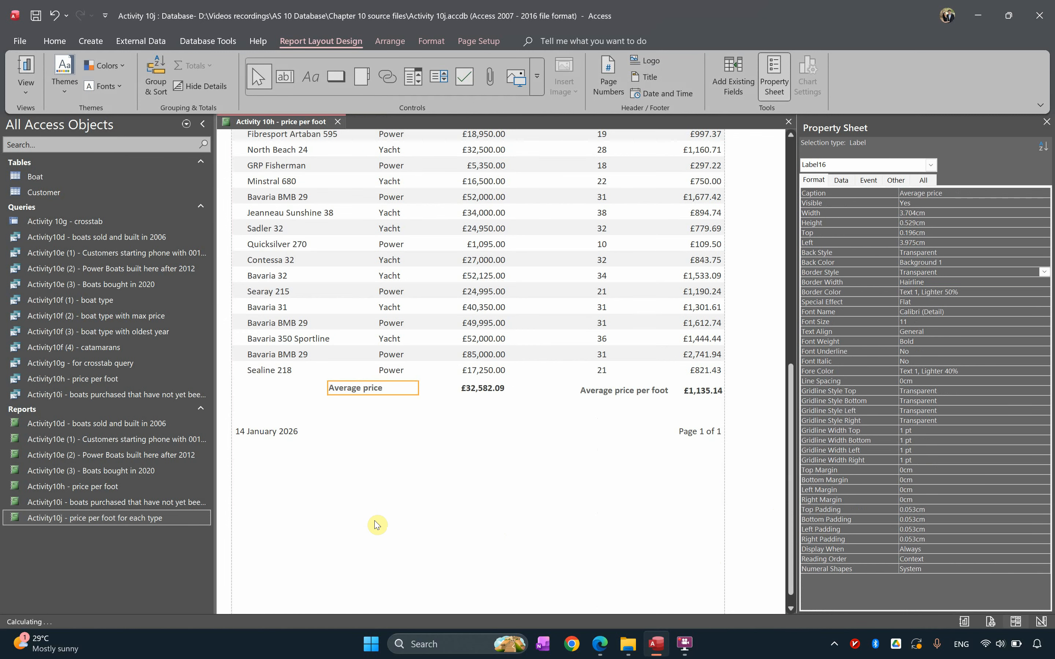
key("Right")
key("Right")
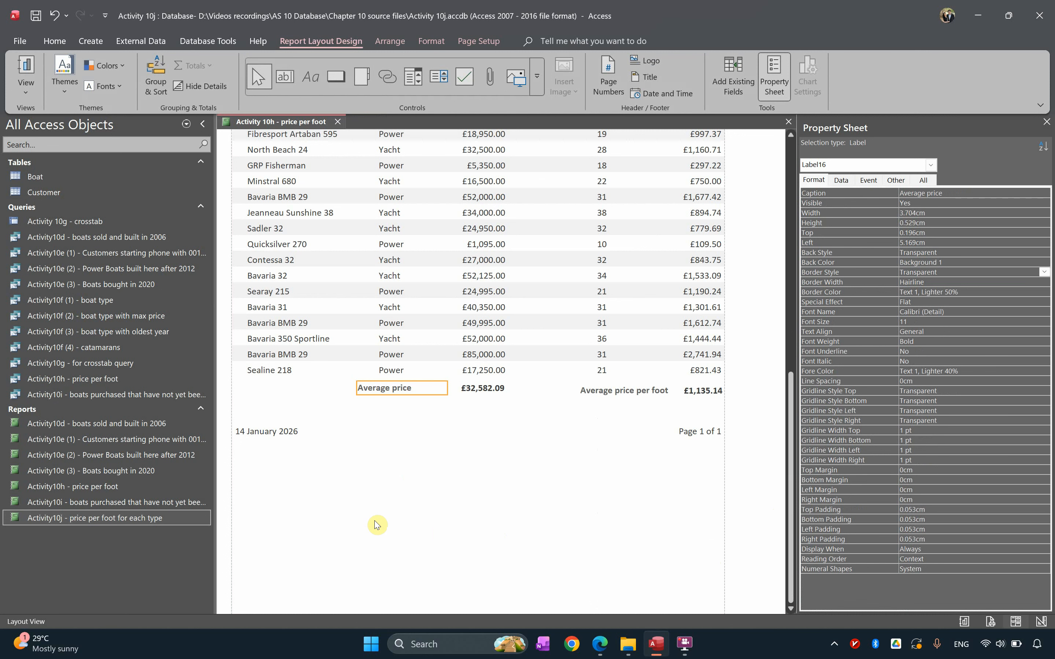
Step: Narrow the "Average price" label to about 2.7 cm and shift it beside its value, about 6 cm from the left edge
left_click_drag(447, 390, 423, 390)
key("Right")
key("Right")
key("Right")
key("Right")
key("Right")
key("Right")
key("Right")
key("Right")
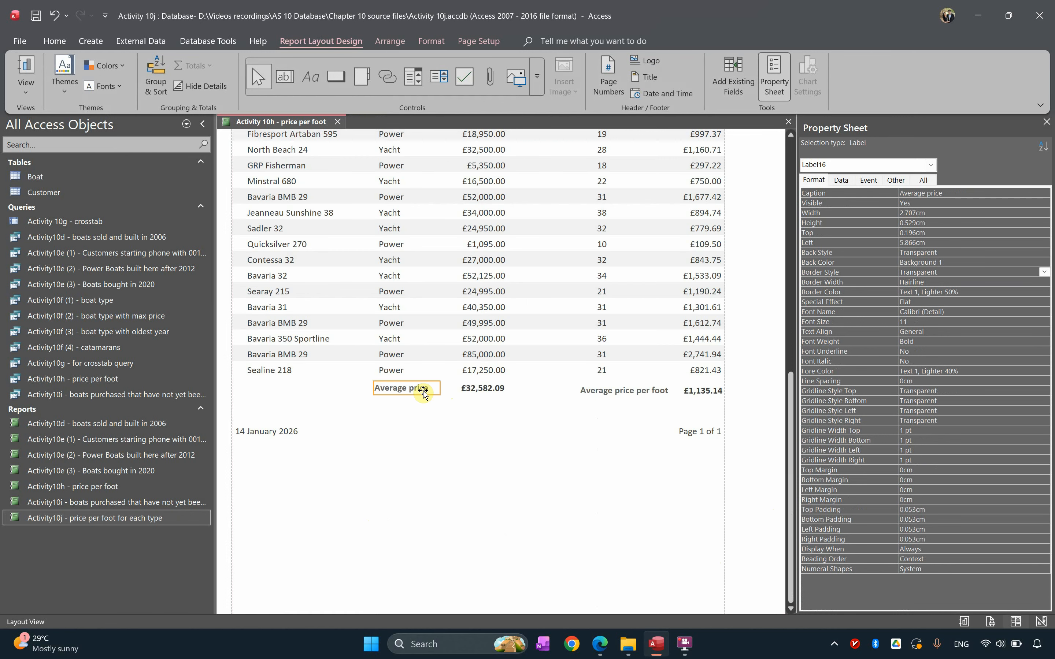
left_click(522, 486)
left_click(623, 398)
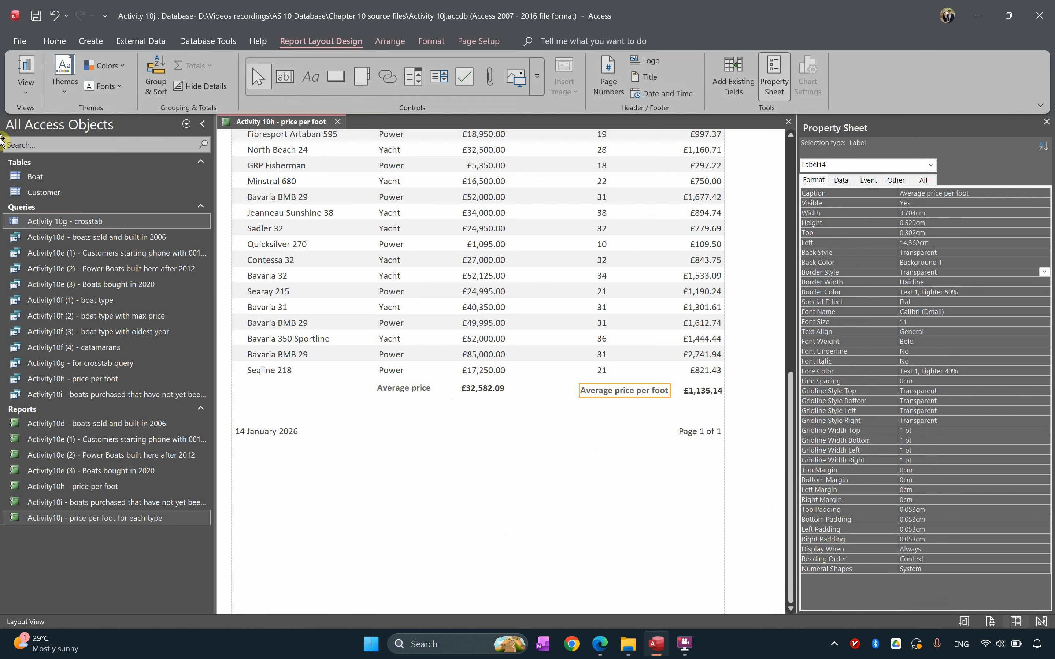
Step: In Design View, move the "Average price per foot" label and text box together to 0.196 cm from the top of the report footer
left_click(26, 87)
left_click(63, 199)
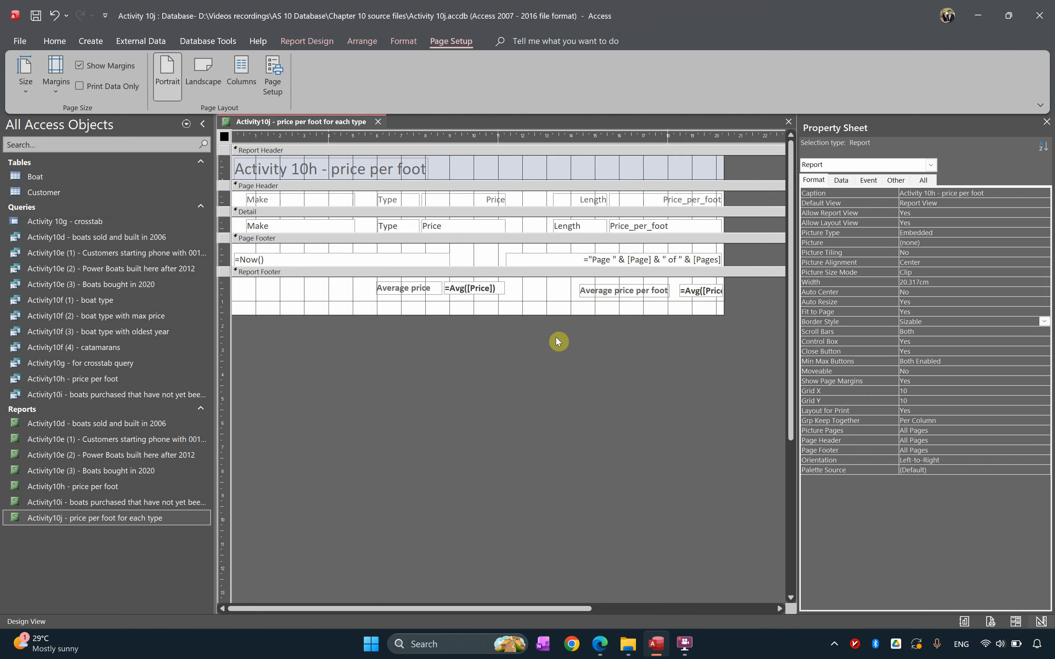
left_click_drag(708, 306, 642, 290)
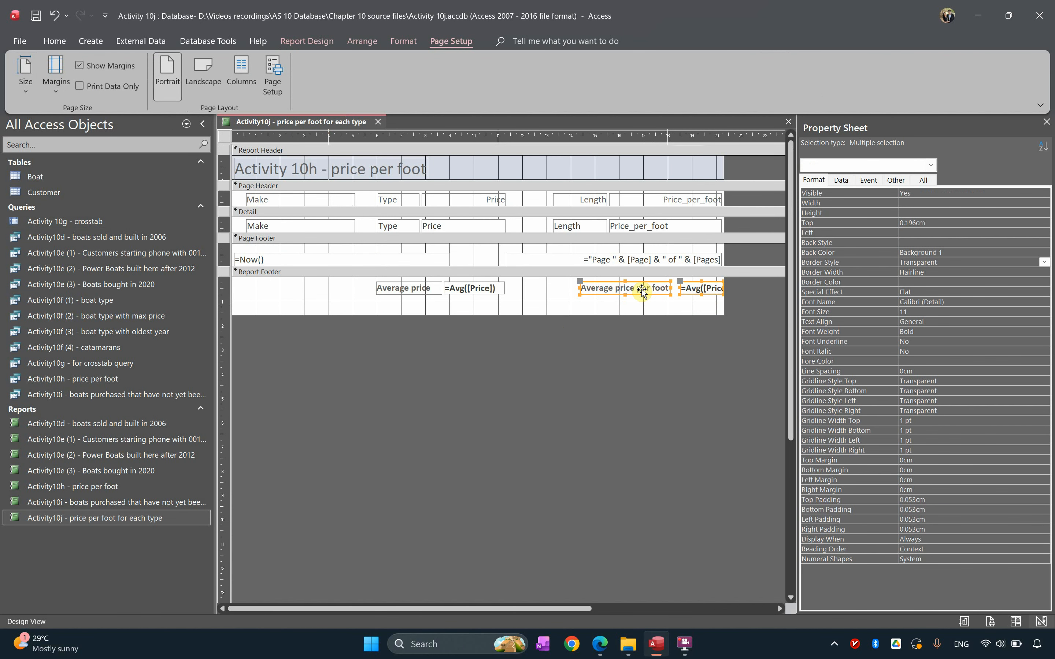
left_click(605, 382)
Step: Duplicate the "Average price" label and its text box three times, stacked below the original in the report footer
left_click_drag(491, 307, 391, 278)
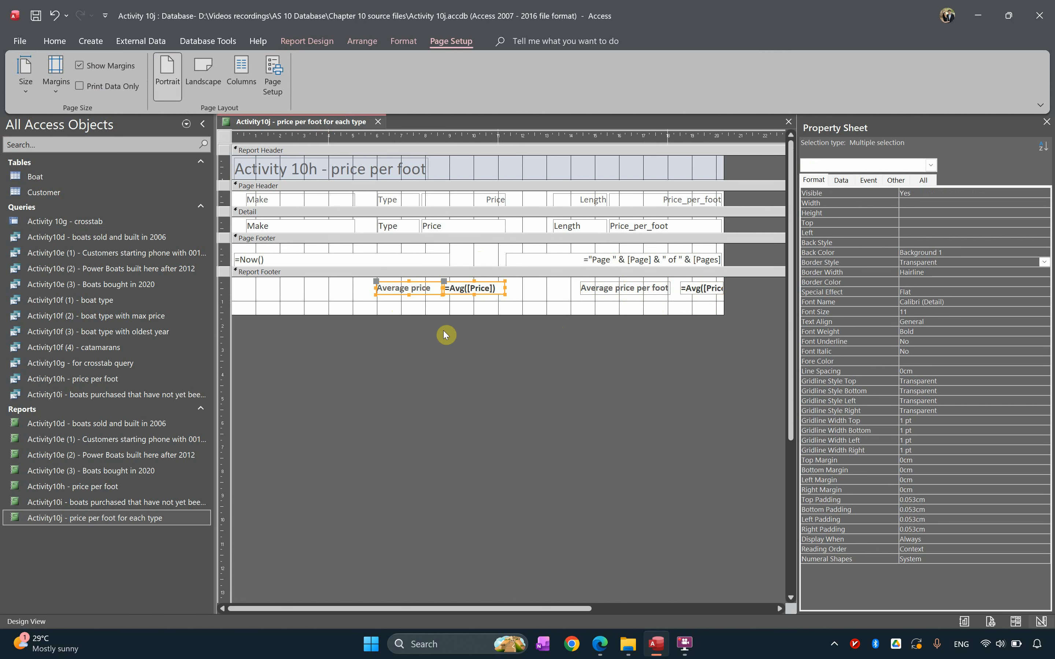
key("ctrl+v")
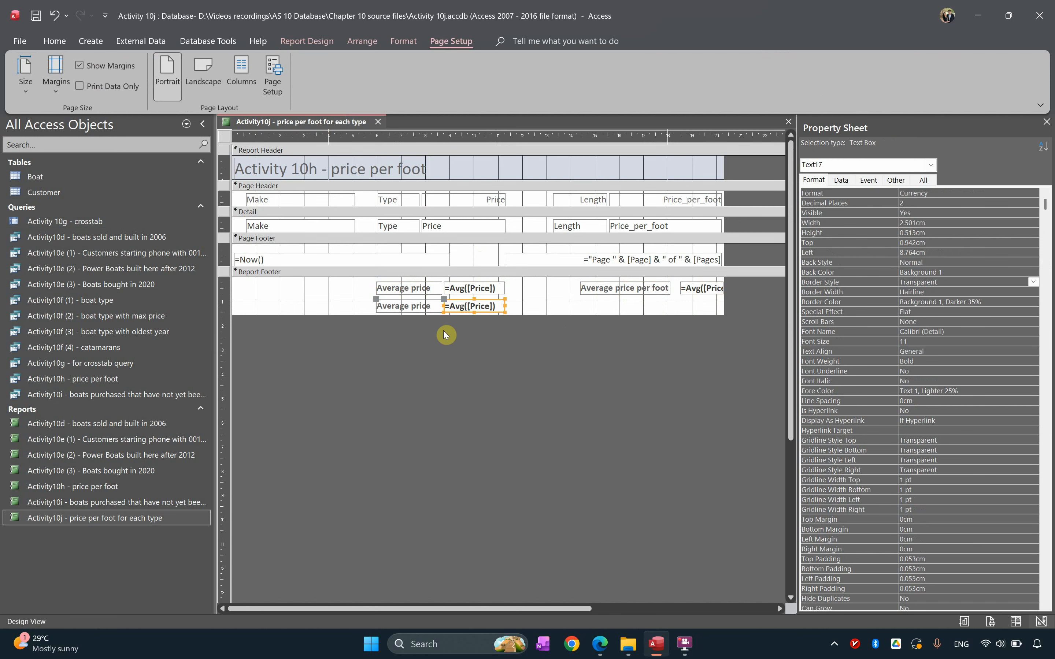
key("ctrl+v")
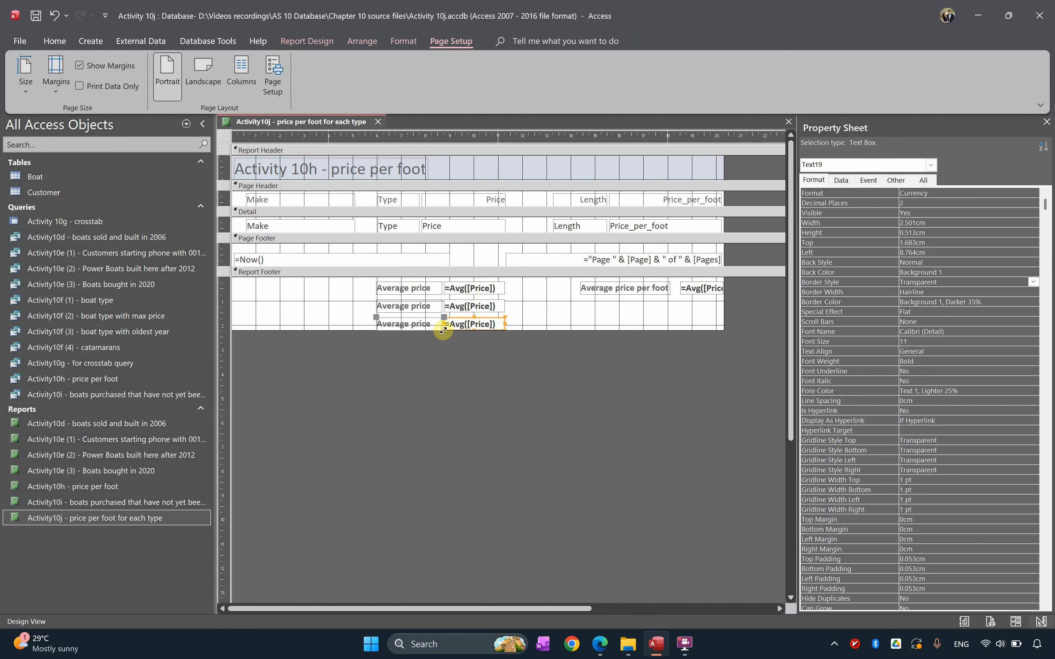
key("ctrl+v")
left_click(441, 413)
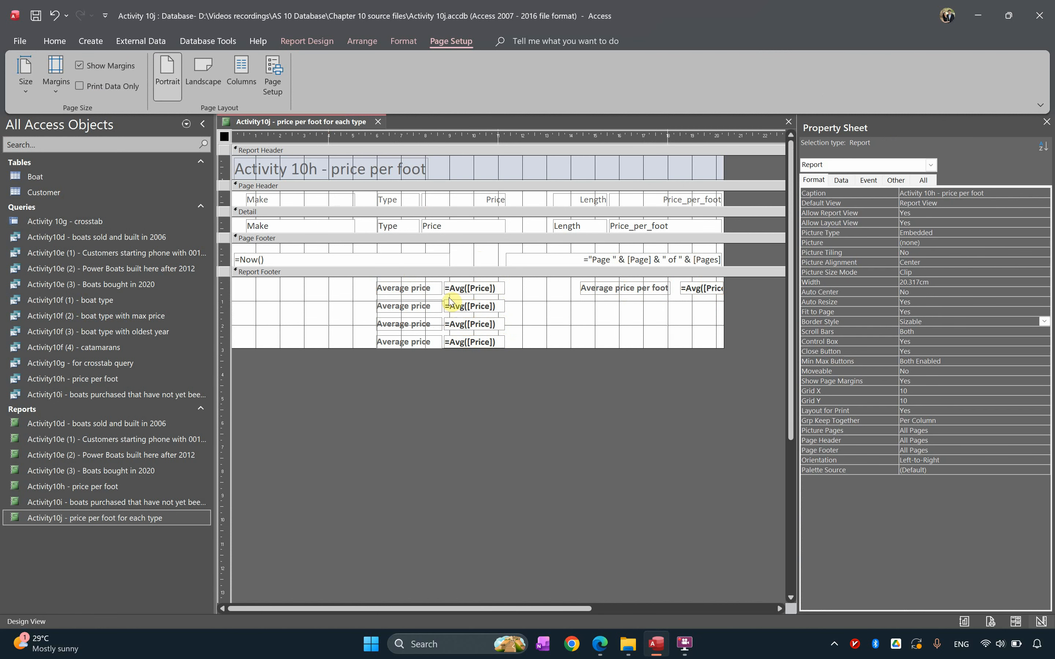
Step: Change the captions of the three copied footer labels to "Max price", "Min price" and "Count price"
left_click(398, 310)
double_click(394, 306)
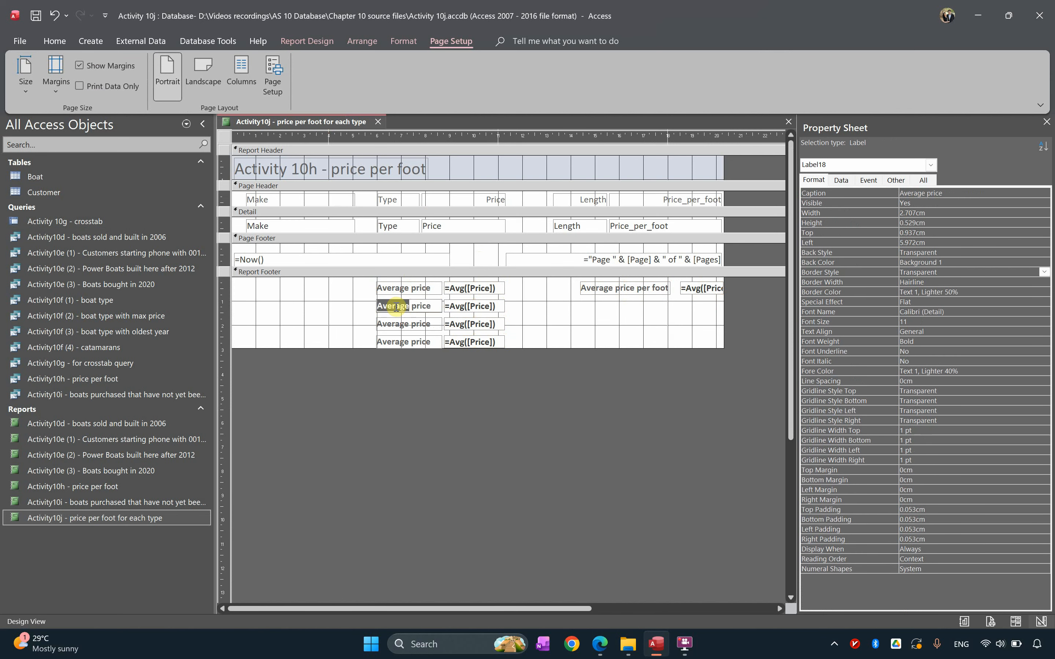
type("MA")
left_click(391, 326)
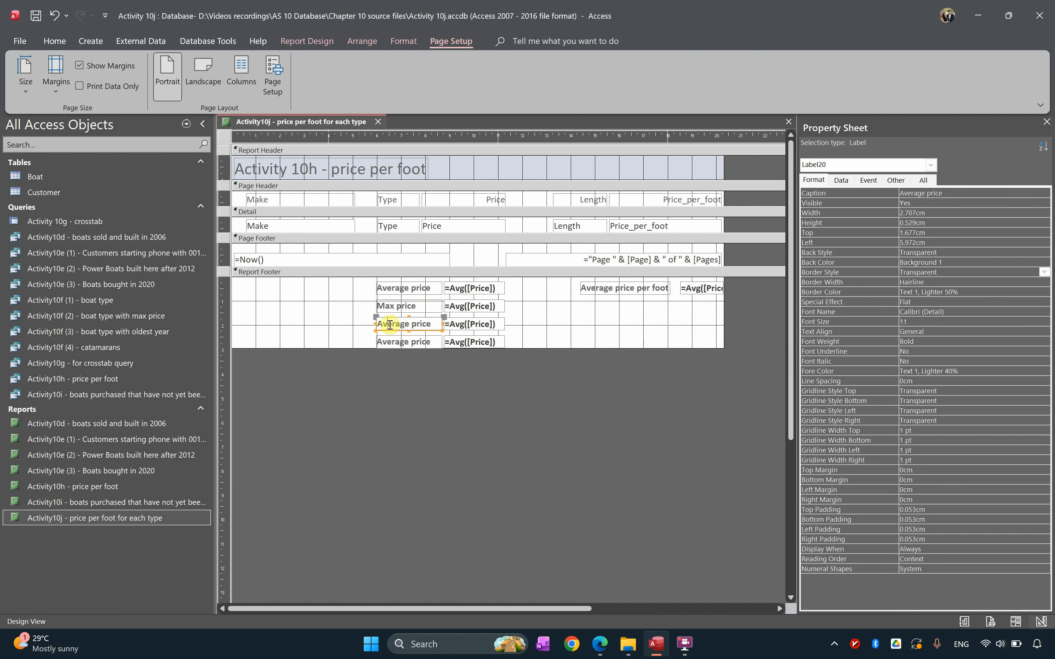
double_click(390, 325)
type("Min")
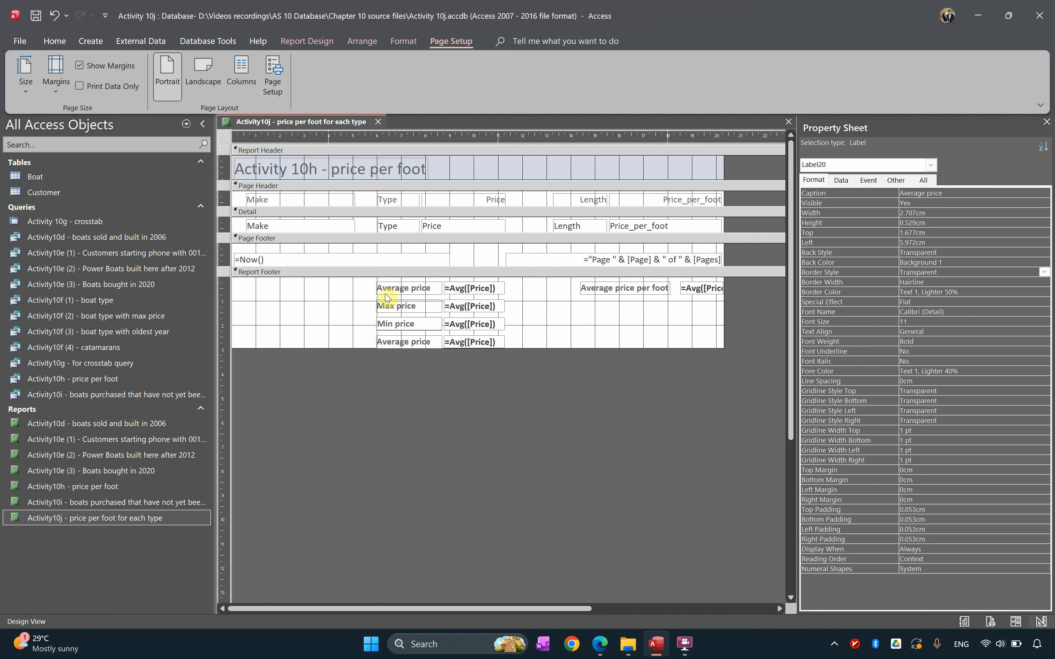
left_click(394, 342)
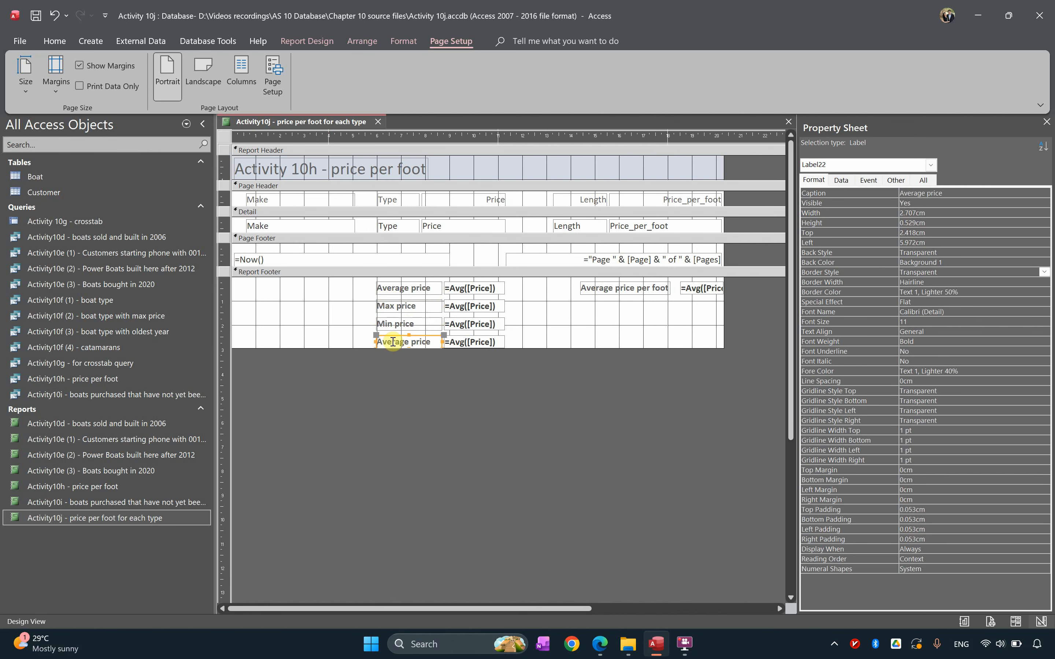
double_click(392, 342)
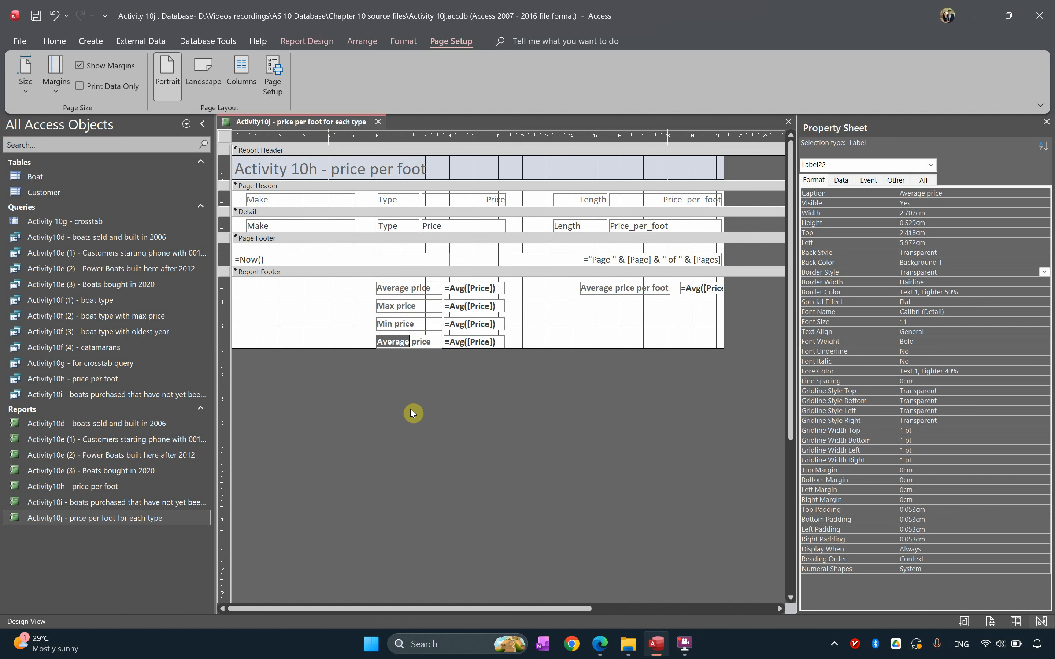
type("Count")
left_click(412, 413)
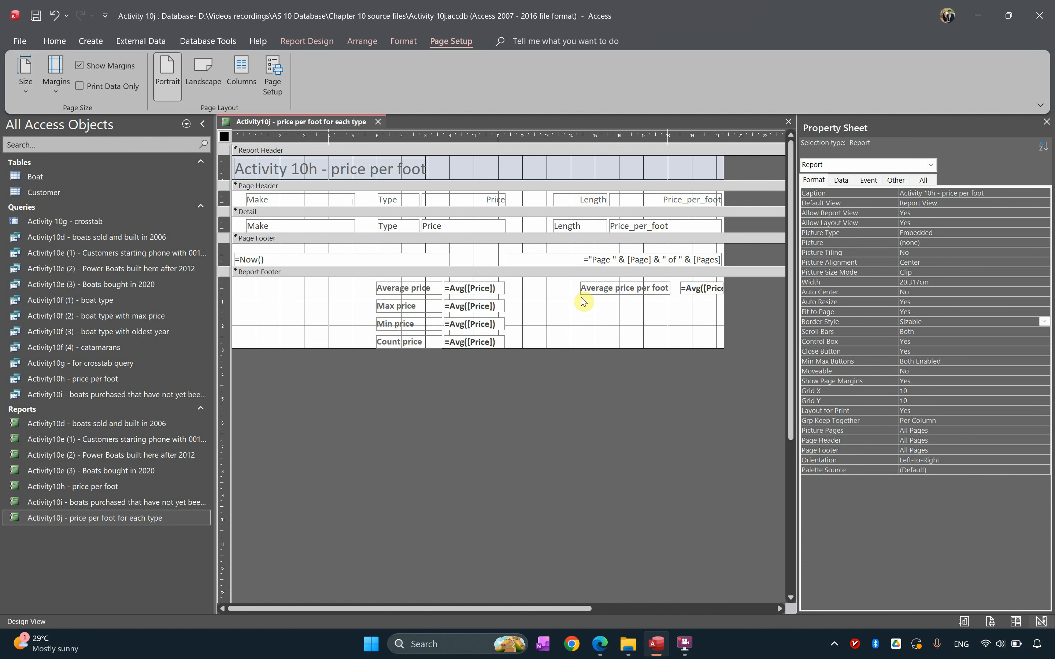
Step: Change the formulas of the text boxes beside "Max price", "Min price" and "Count price" to =Max([Price]), =Min([Price]) and =Count([Price])
left_click(475, 305)
double_click(458, 306)
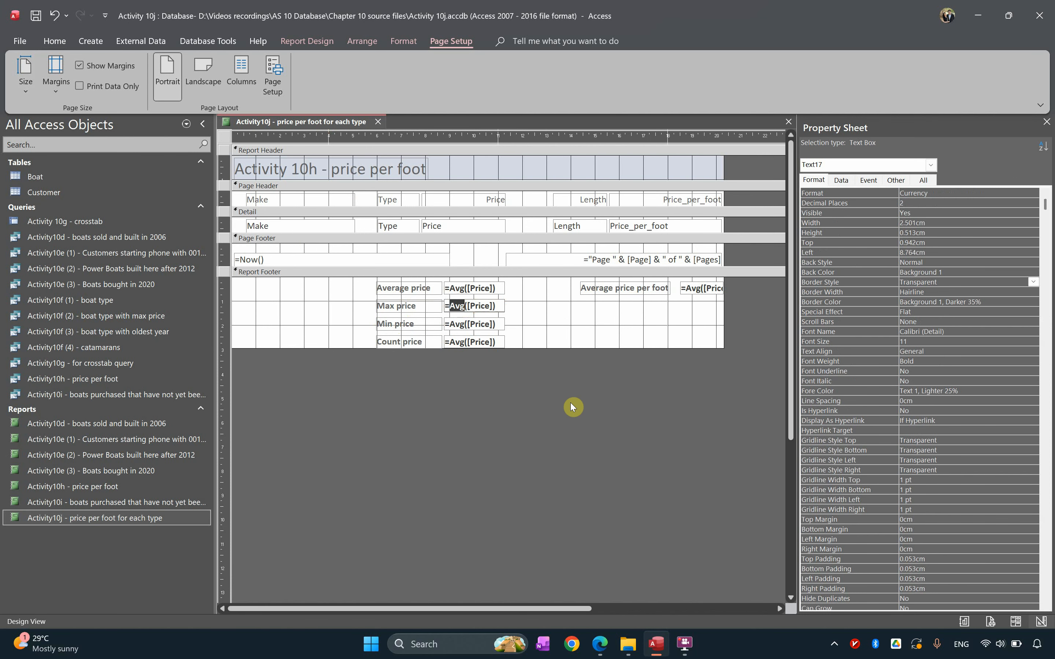
type("Max")
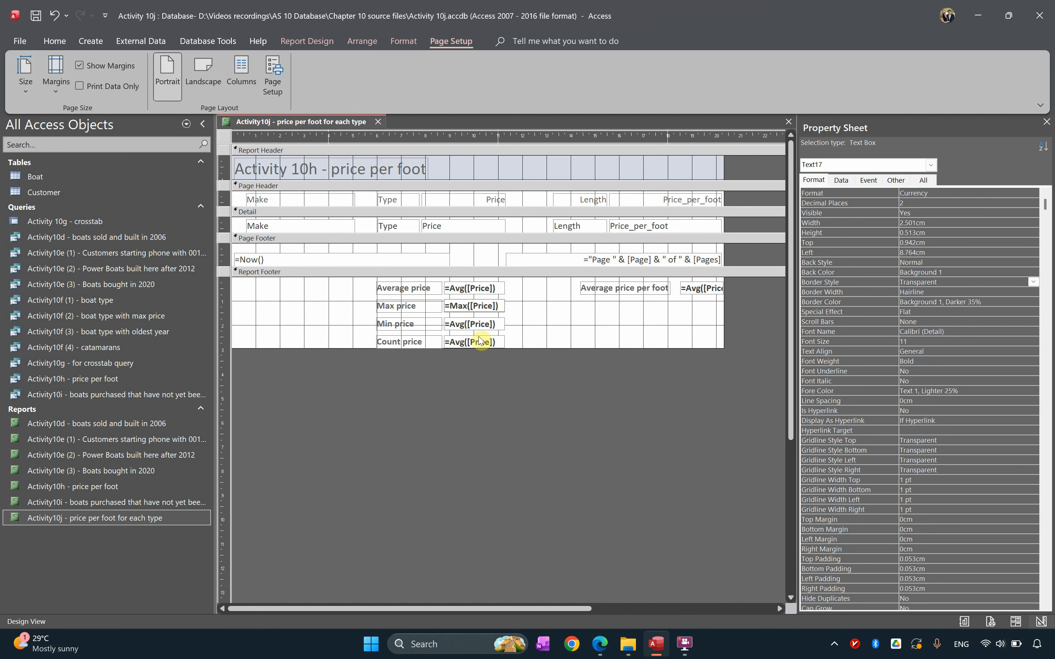
left_click(463, 325)
double_click(458, 324)
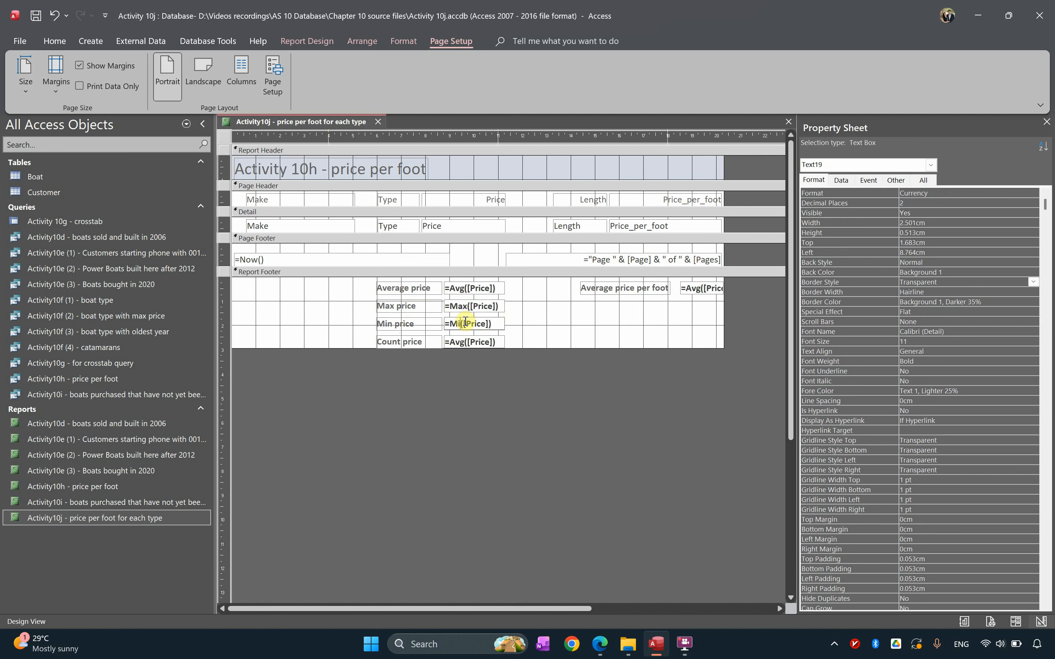
left_click(464, 342)
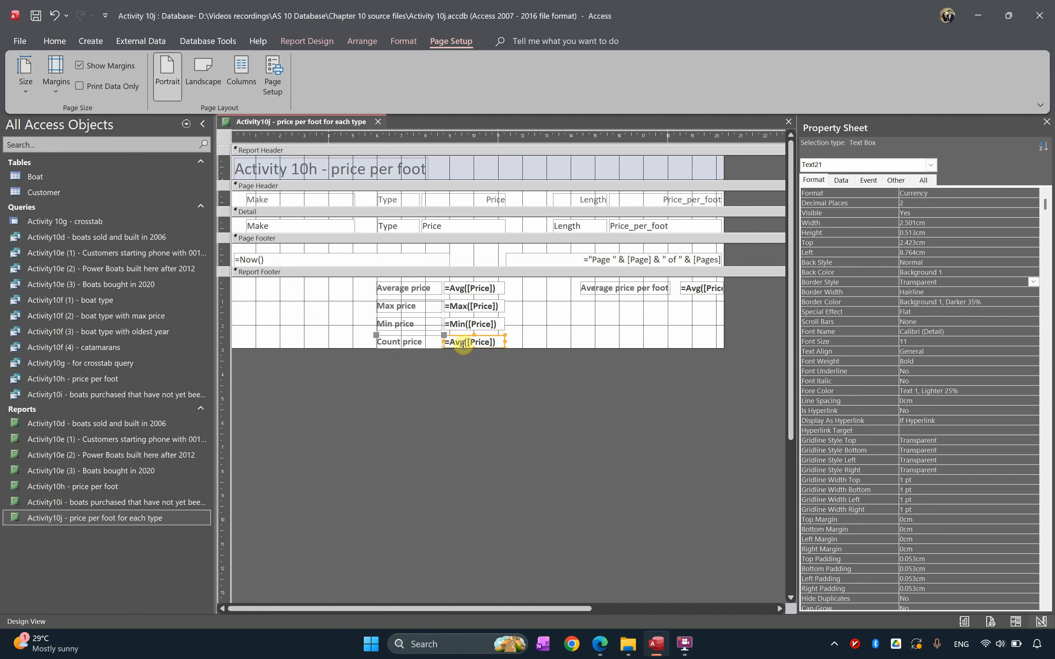
double_click(463, 342)
type("Cou")
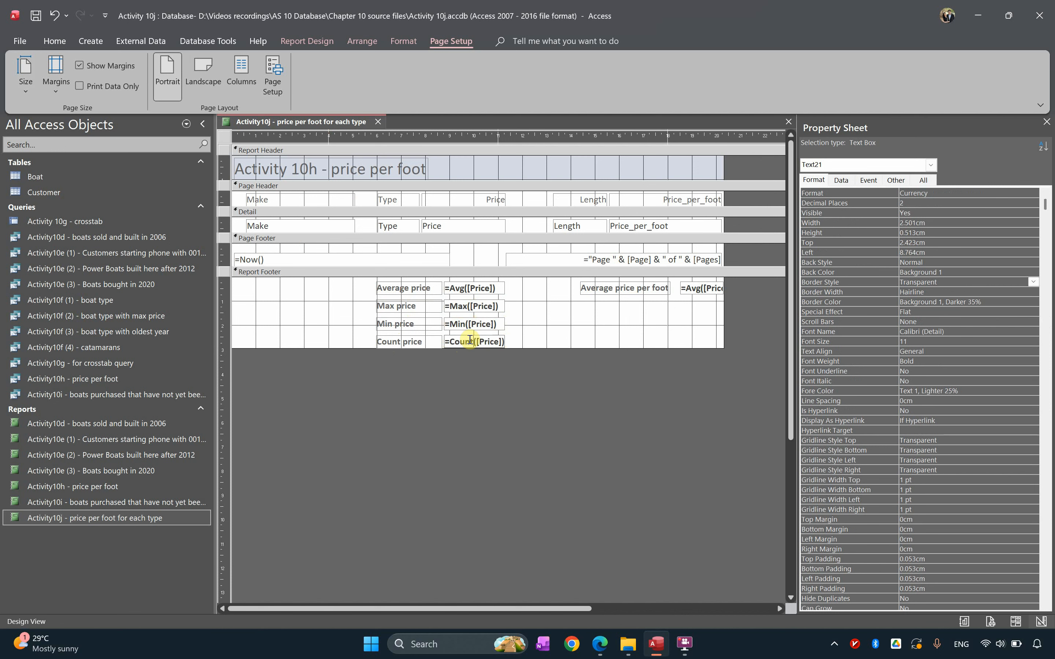
type("nt")
left_click(554, 432)
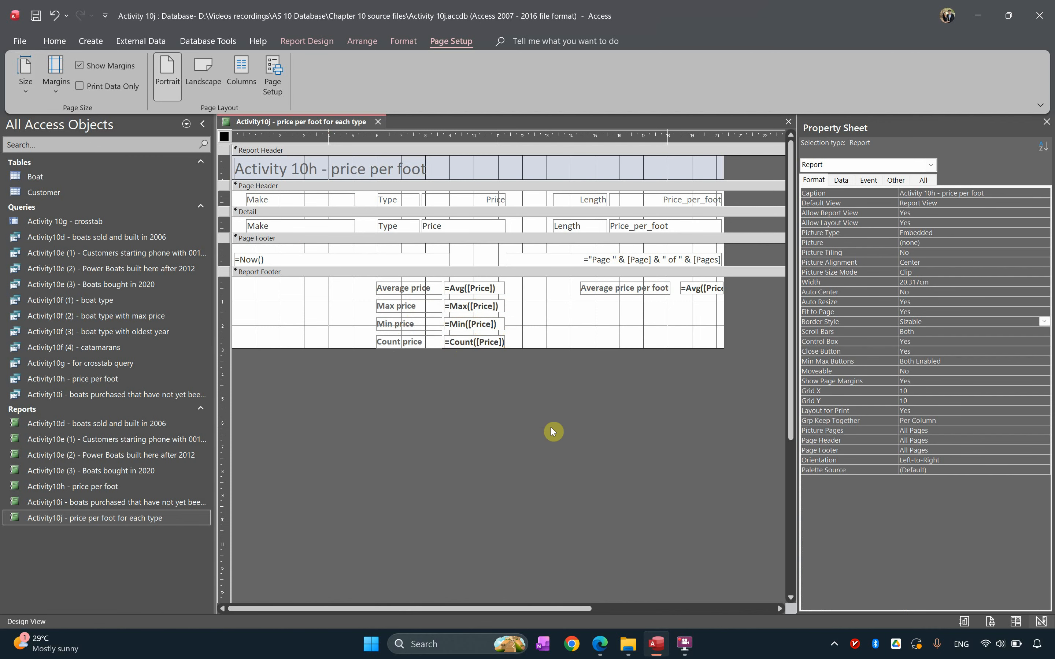
Step: Display the report in Report View and check the price summary rows at its end
left_click(54, 41)
left_click(26, 69)
scroll(838, 432, "down", 6)
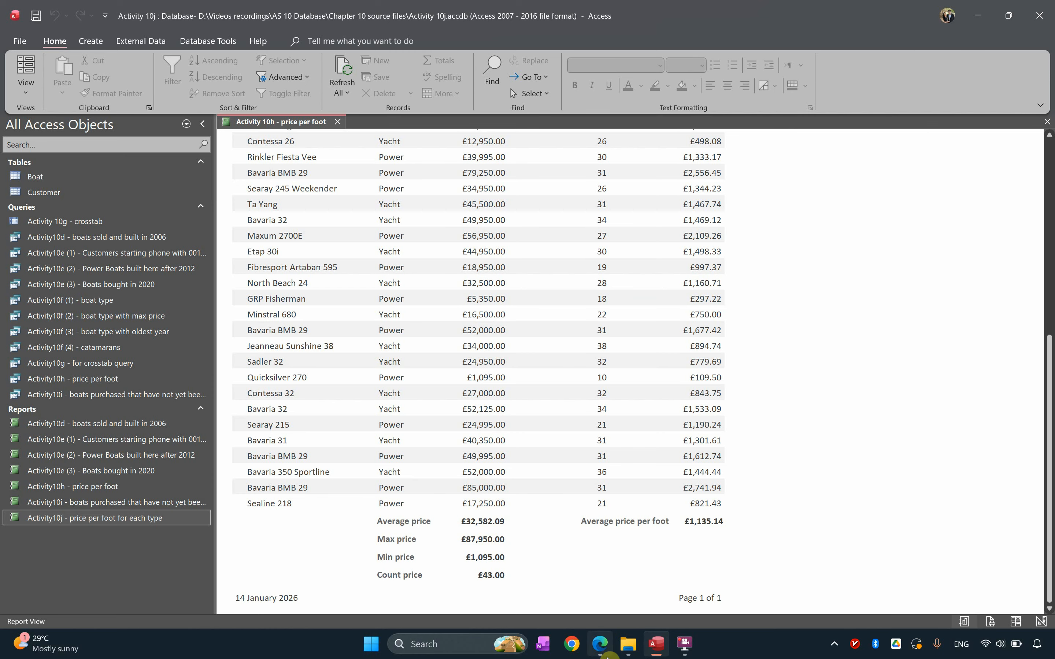
Step: Switch to the textbook PDF in Edge and review the Activity 10j requirements and the sections on query selection and sorting that follow
left_click(600, 644)
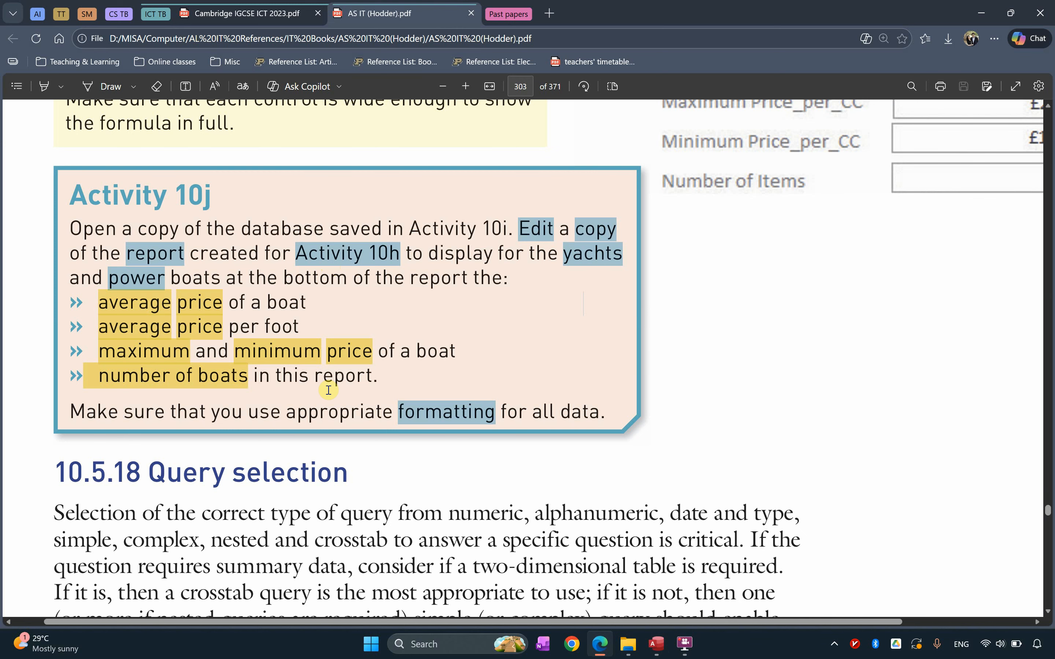
scroll(426, 282, "down", 15)
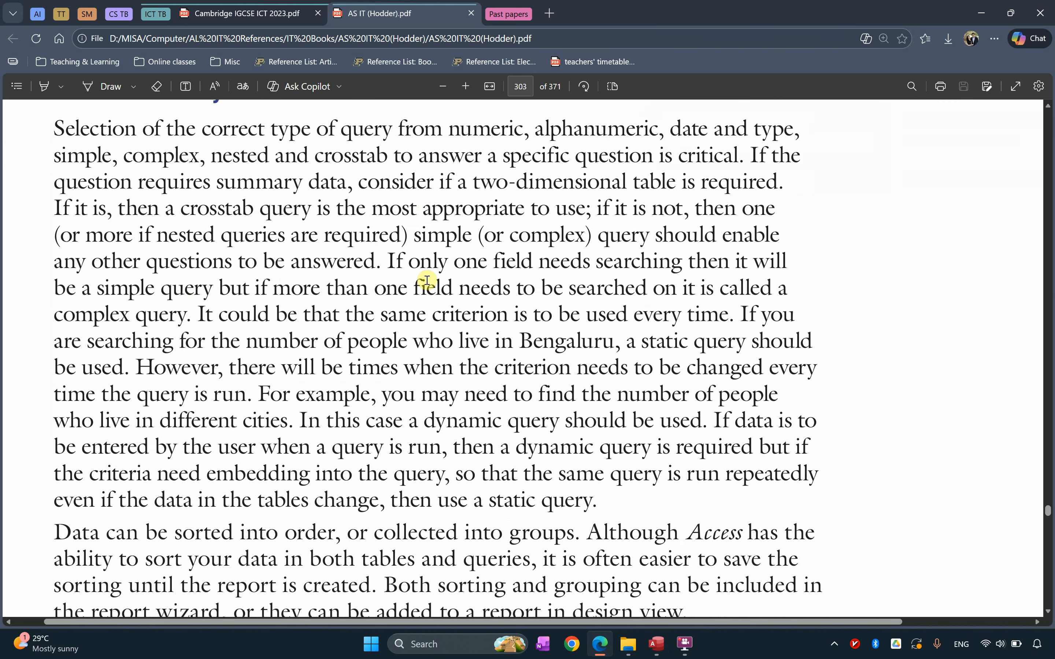
scroll(431, 295, "down", 2)
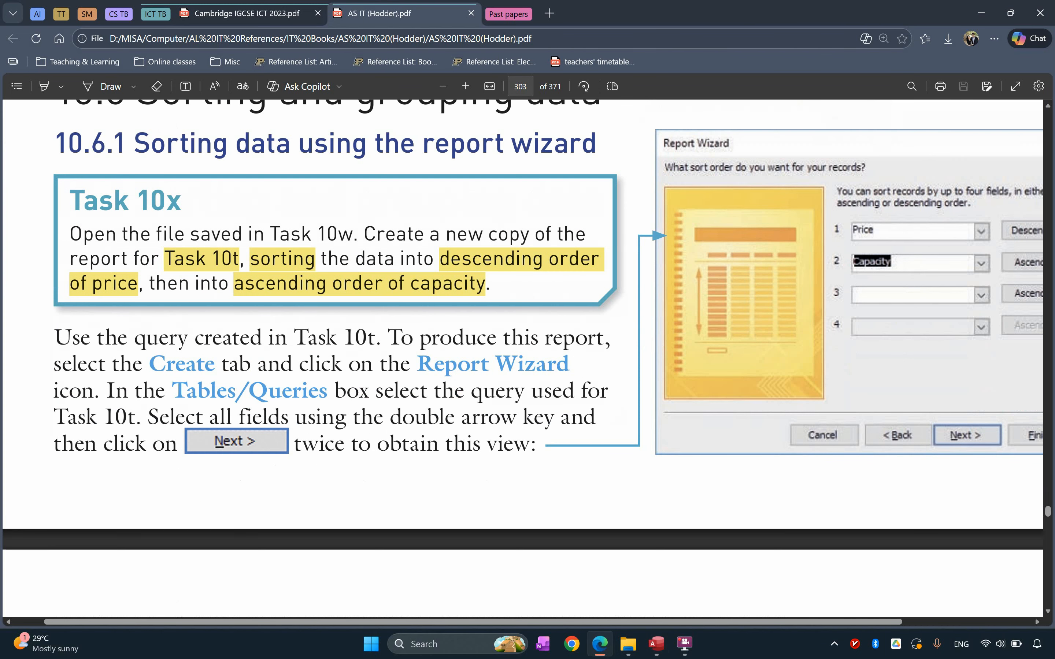